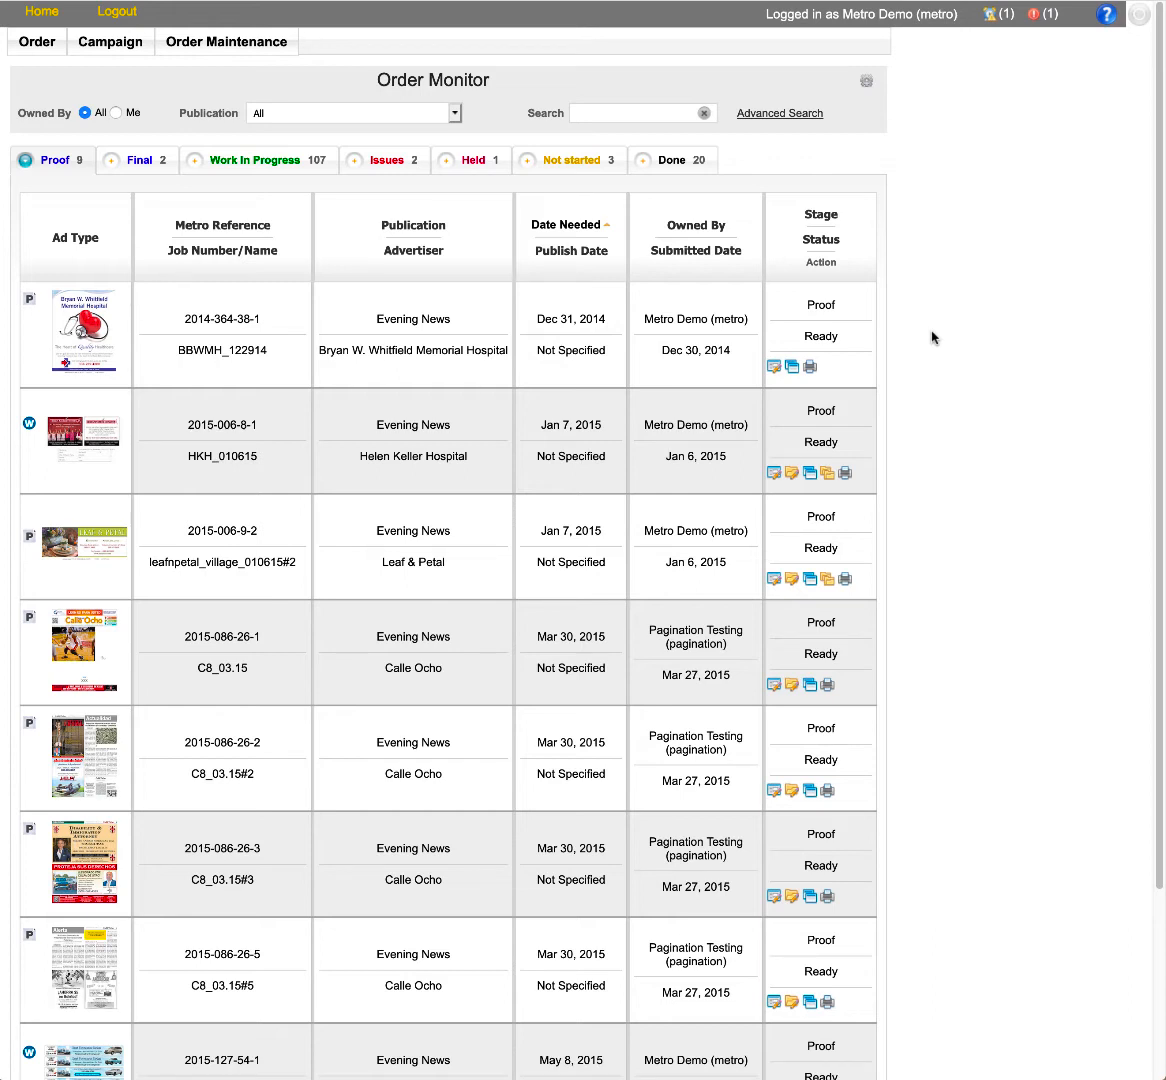
Create a new order with multiple versions and set its advertiser to Smith Ford.
left_click(36, 45)
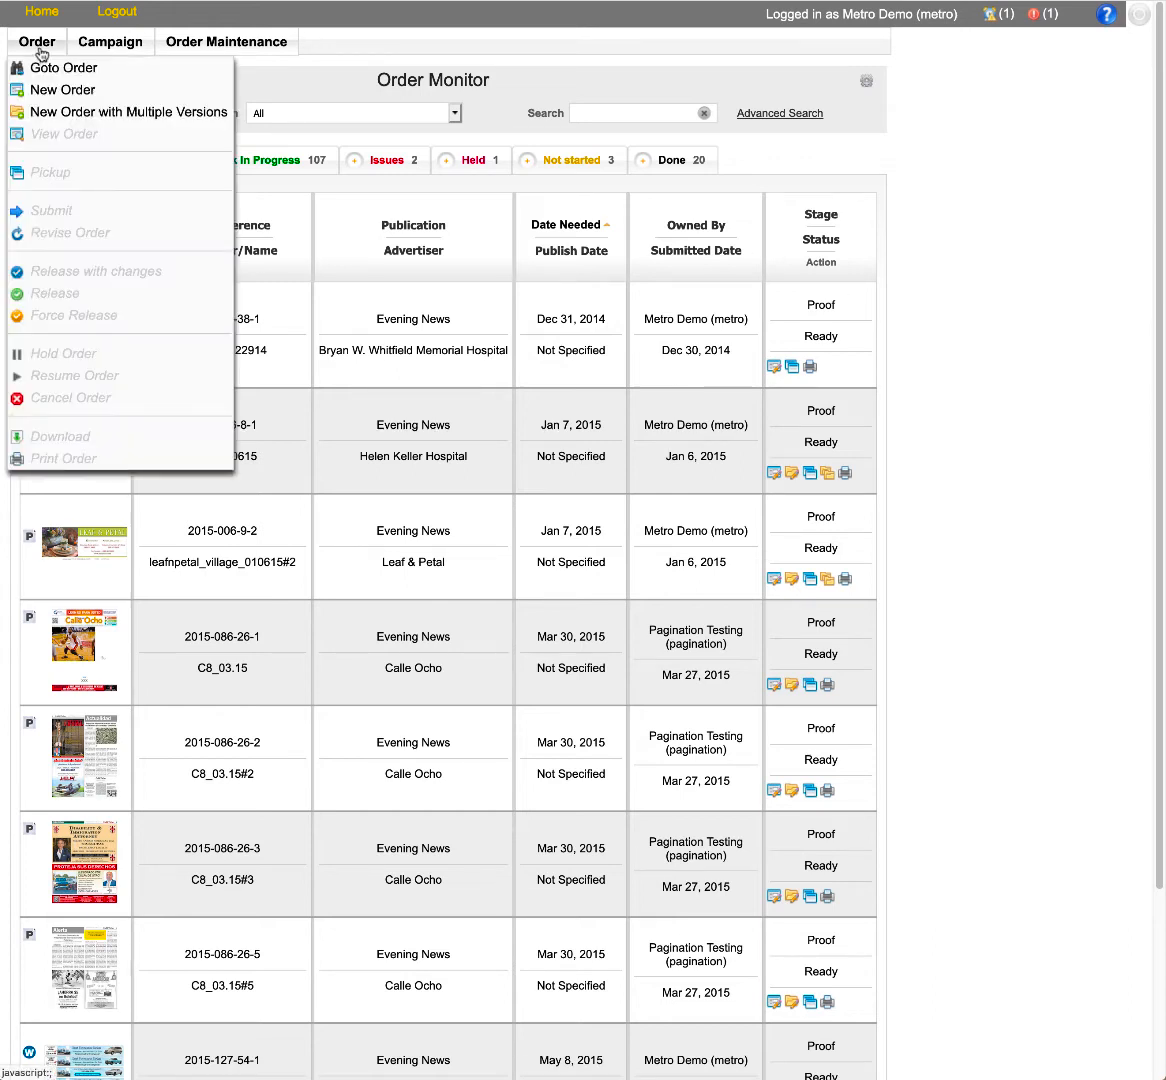
left_click(65, 116)
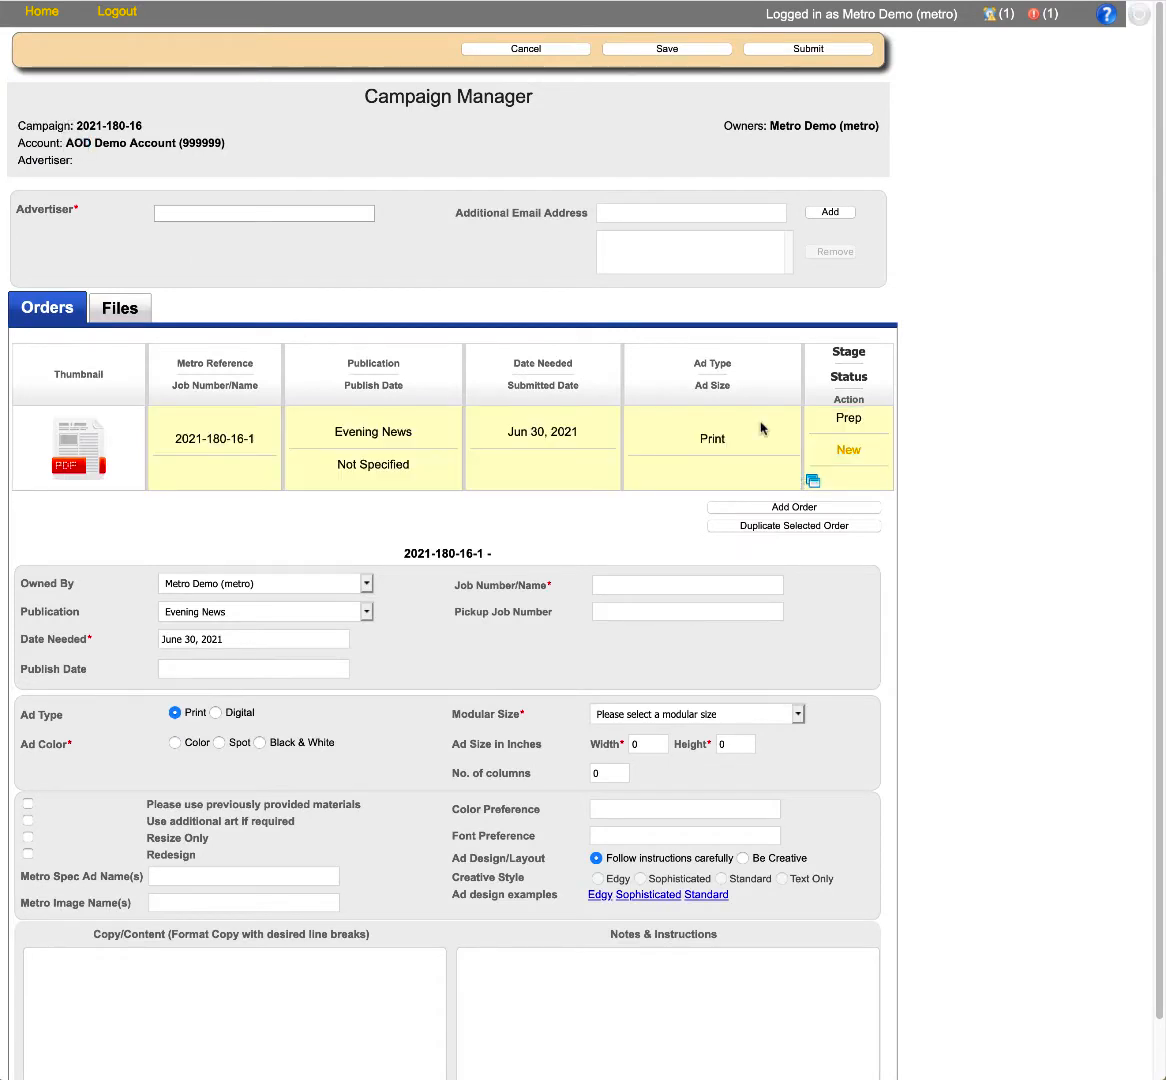
left_click(334, 214)
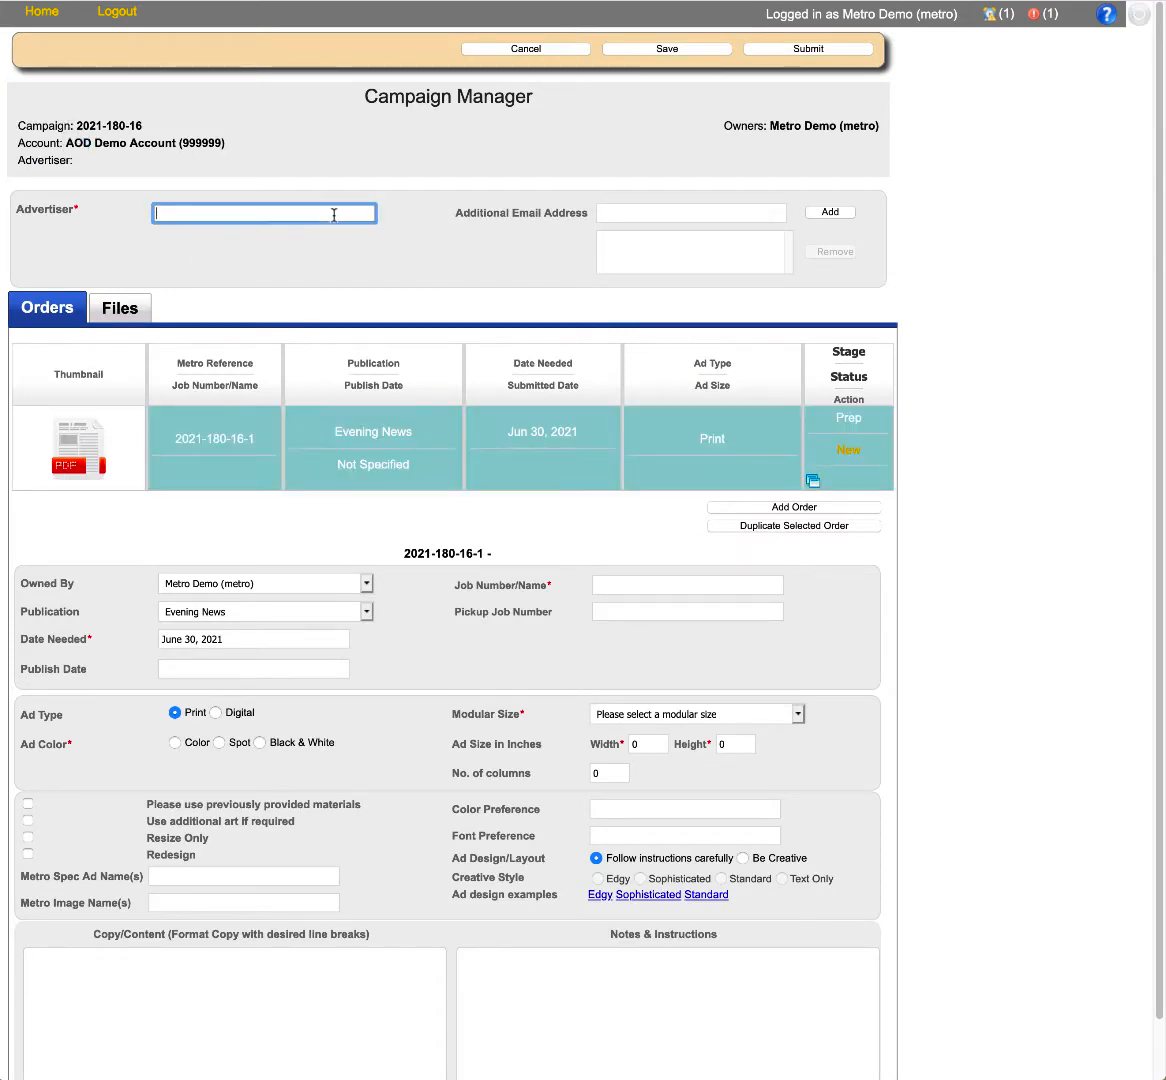
type("Smith Ford")
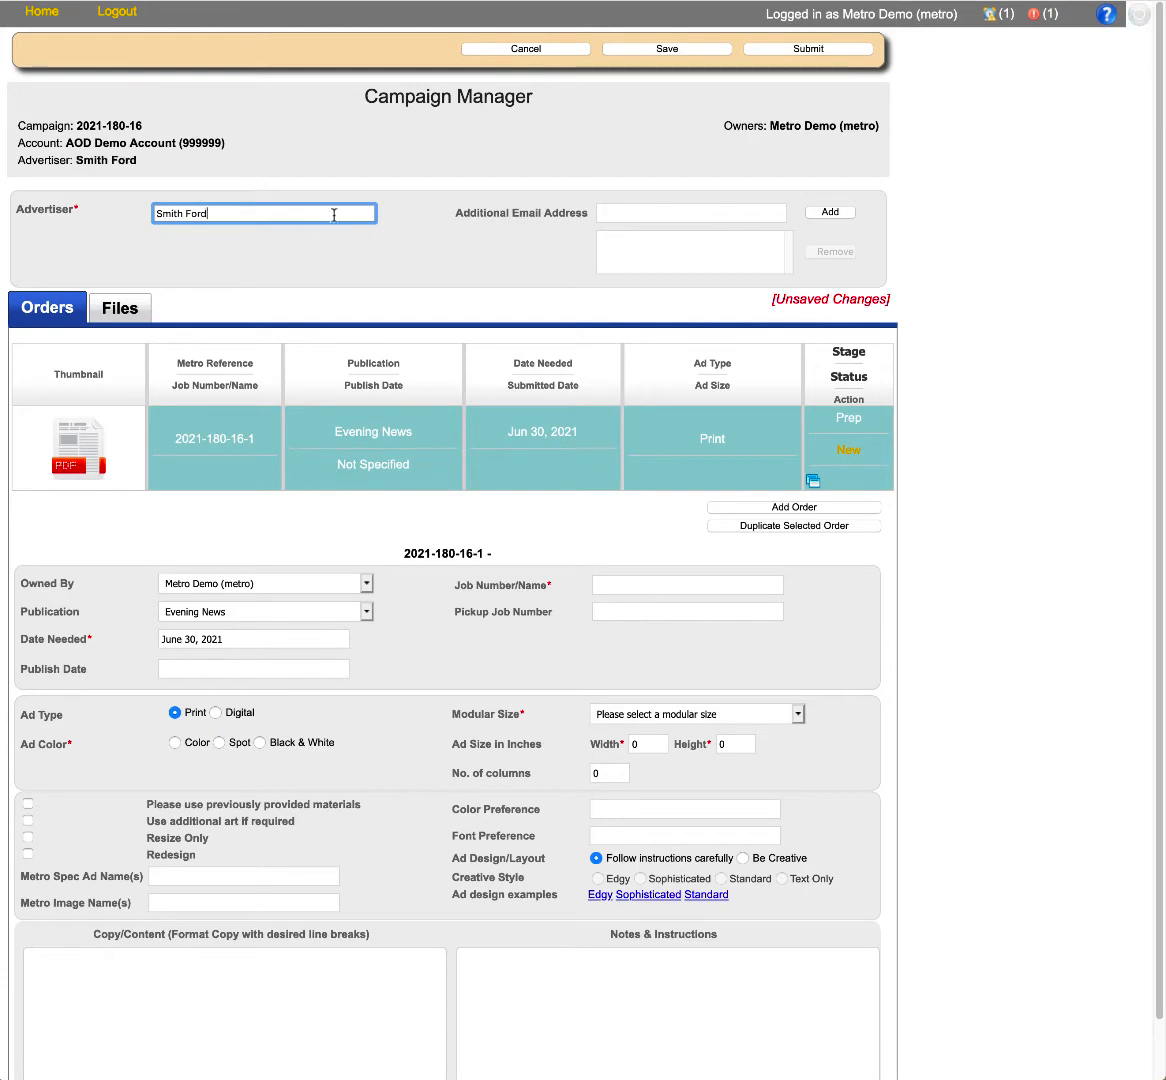
left_click(1035, 414)
scroll(995, 549, "down", 1)
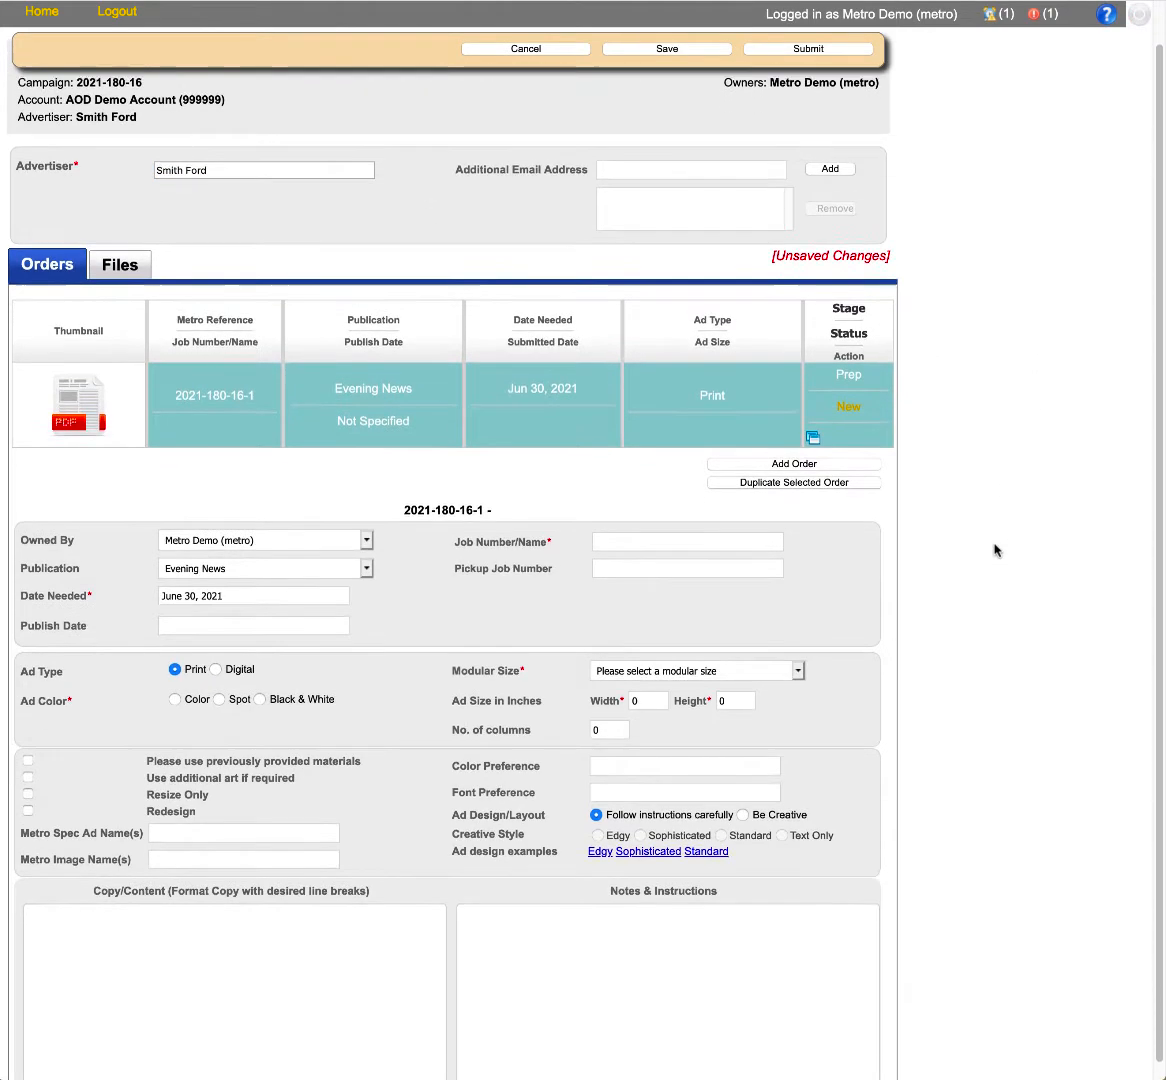
scroll(995, 549, "up", 1)
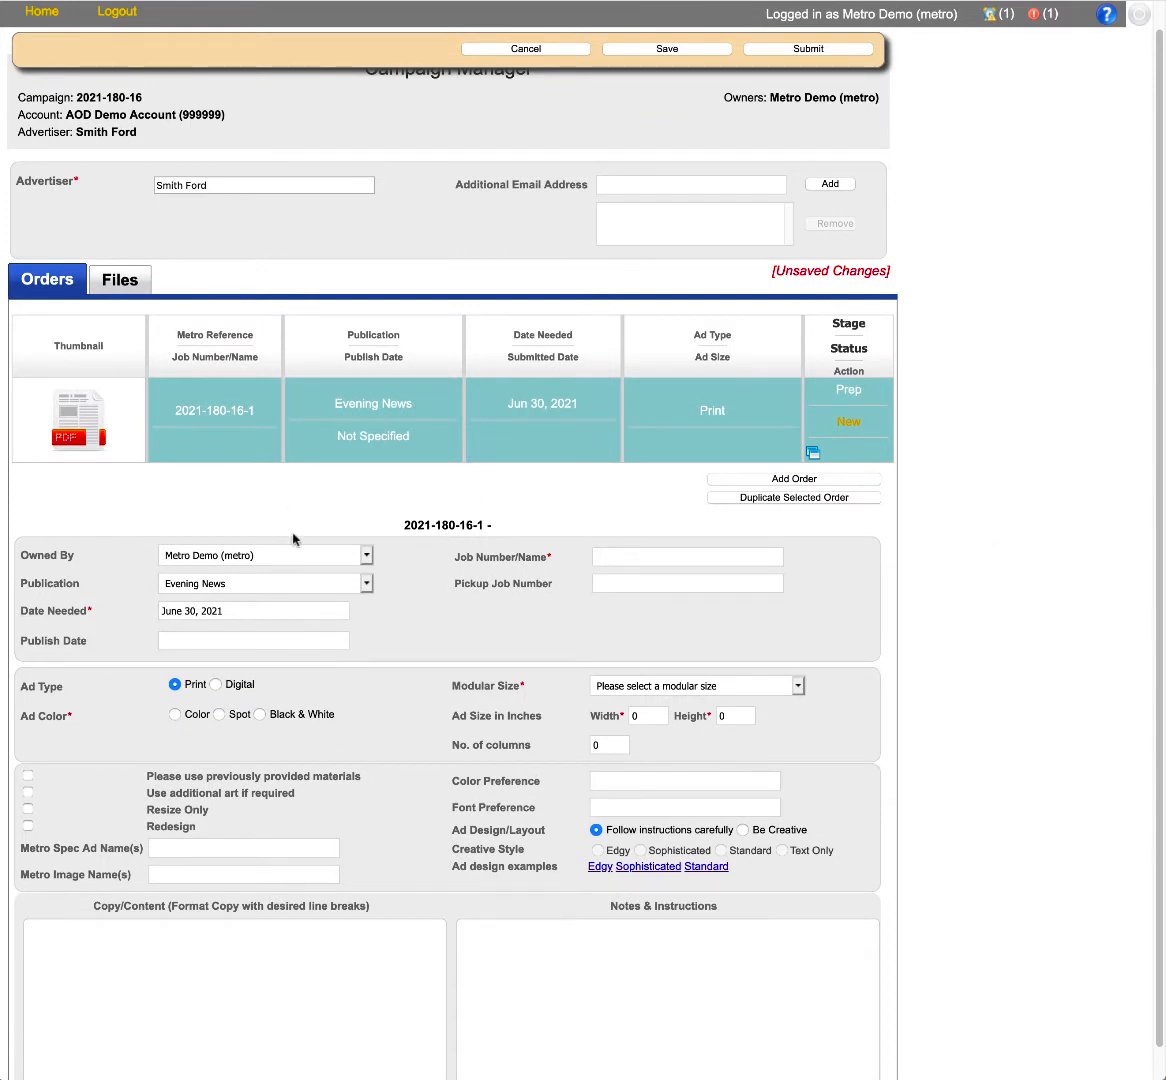
Enter test1 as the job number/name of the first order.
left_click(688, 555)
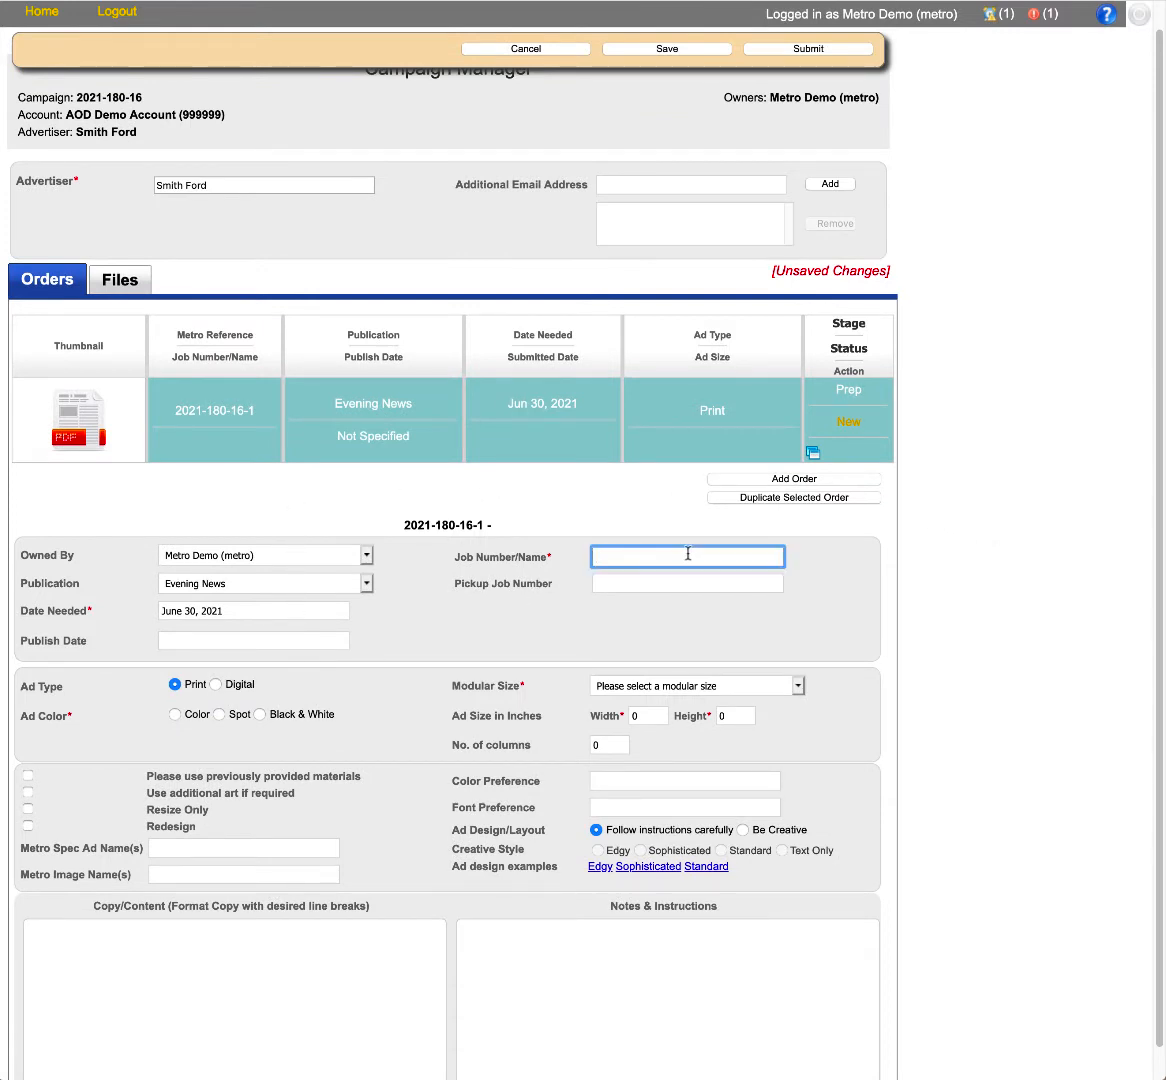
type("test1")
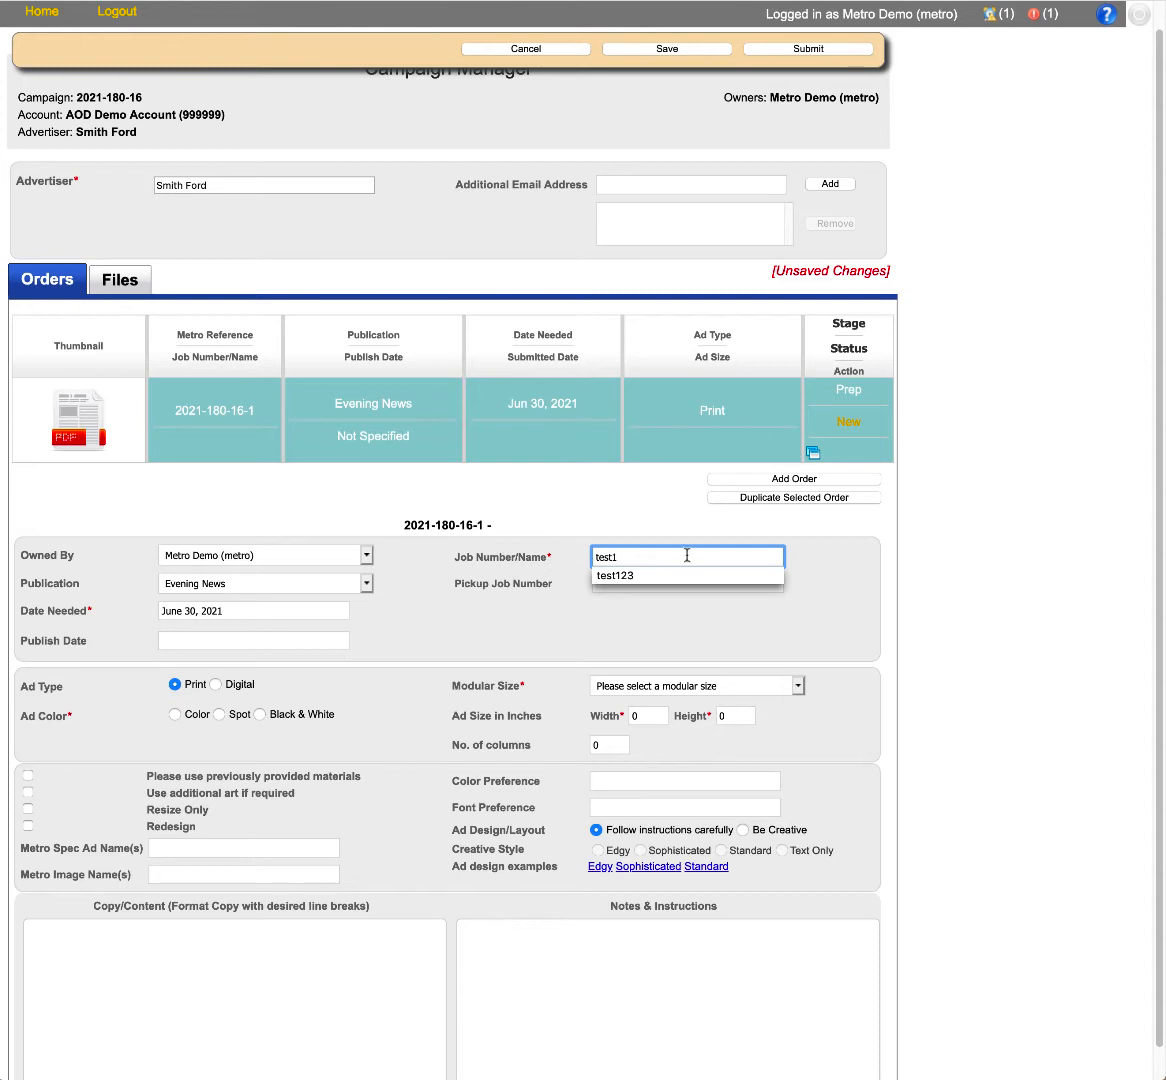
left_click(845, 540)
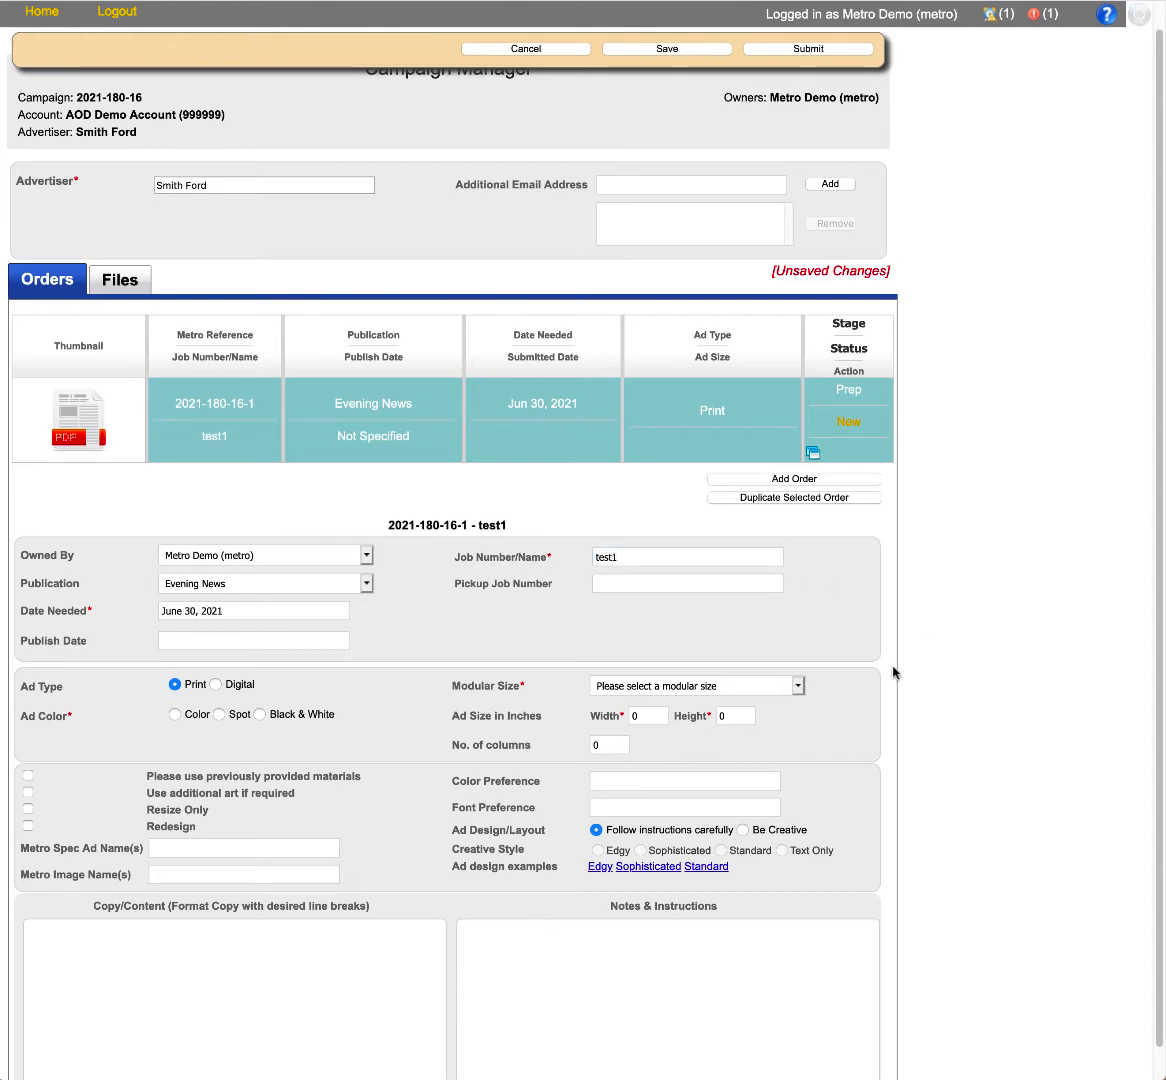
Specify a Color print ad with modular size <= 1/4 page, 3.5 inches wide and 5 inches high.
left_click(190, 714)
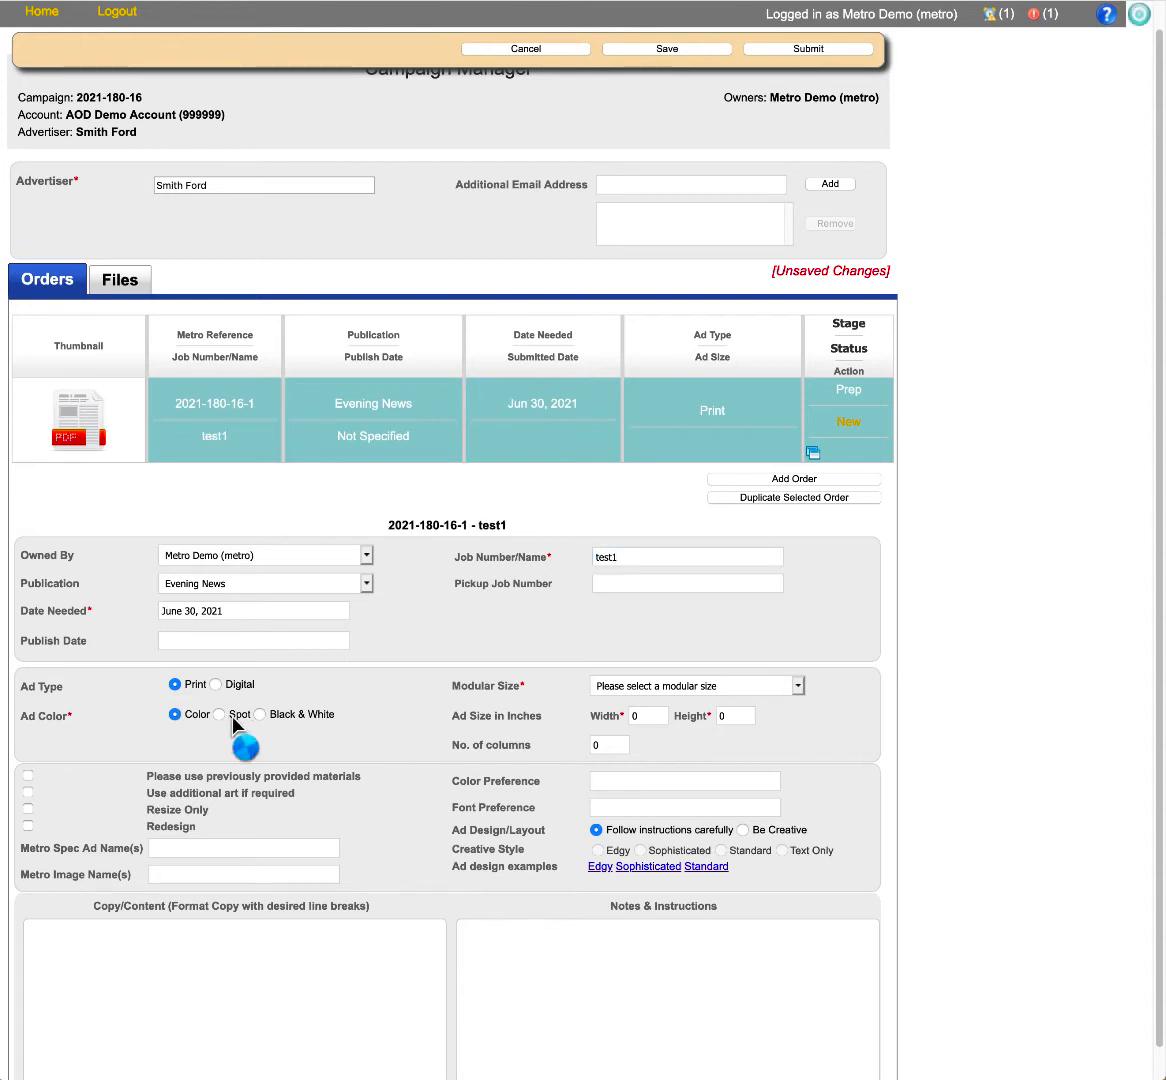
left_click(795, 685)
left_click(778, 698)
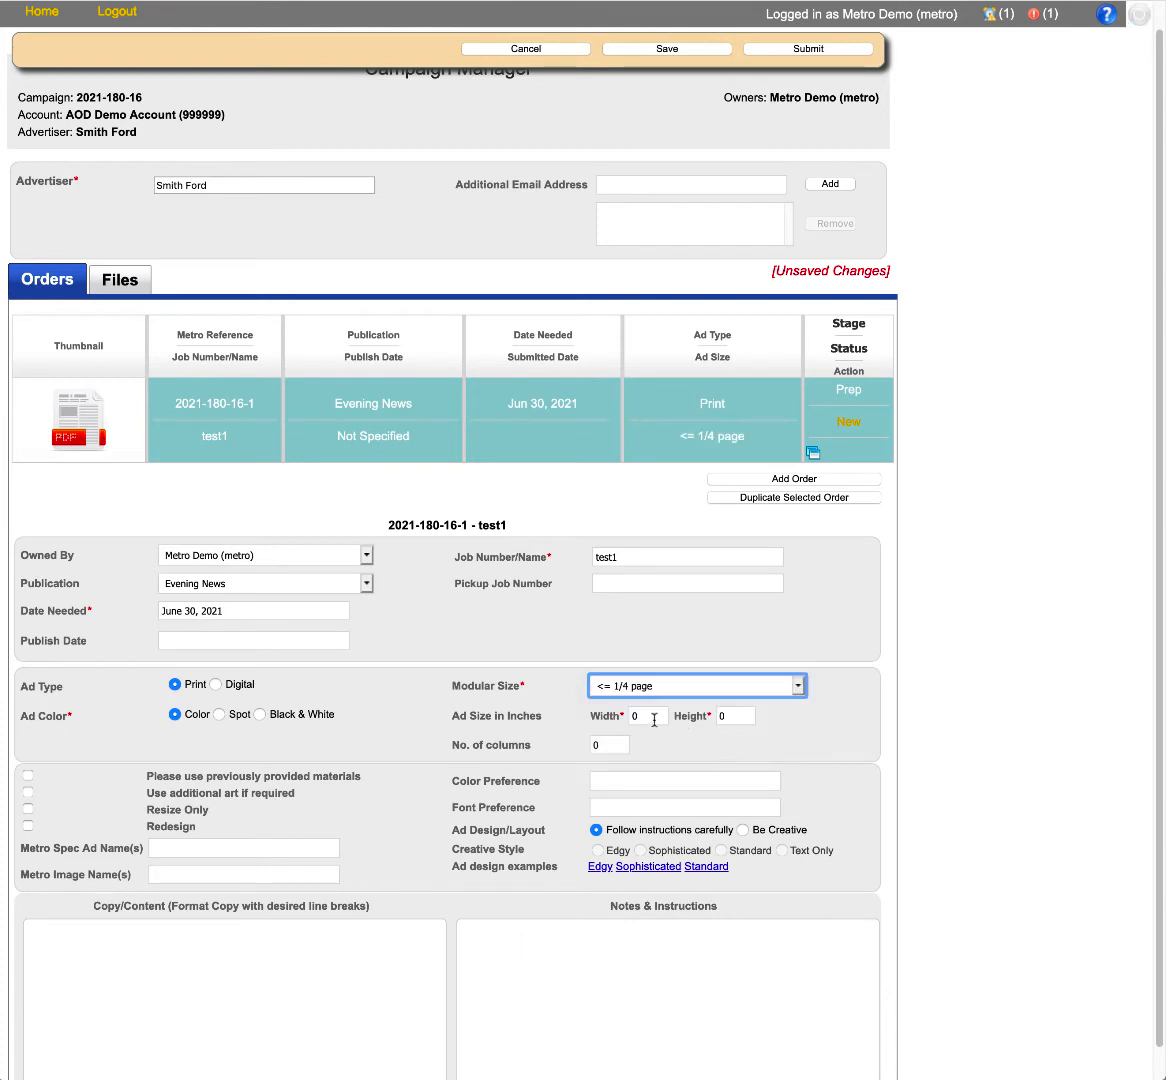
double_click(636, 716)
type("3.5")
key("Tab")
type("5")
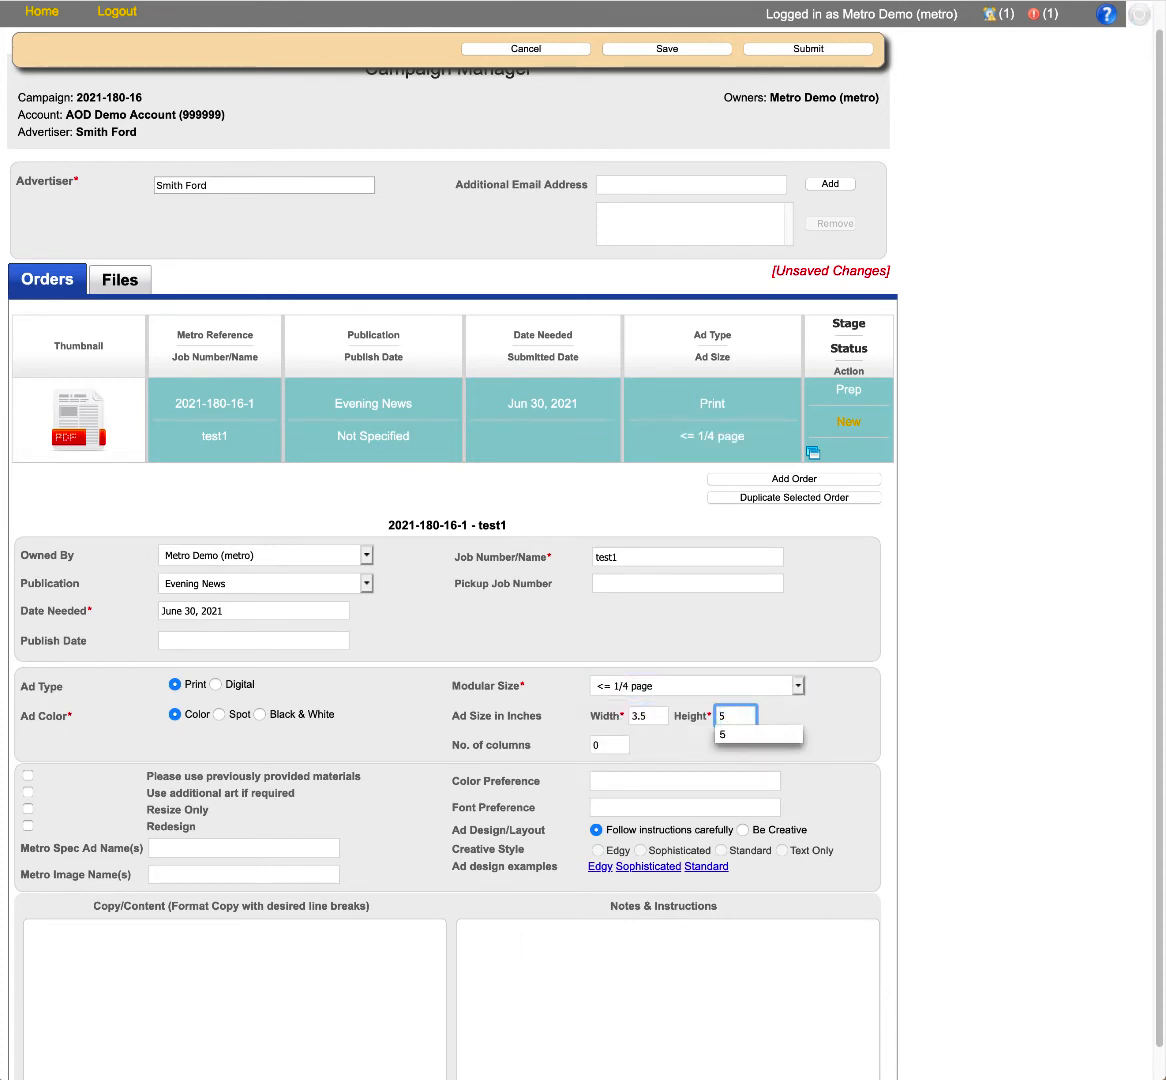
Enter "copy copy copy" as the ad's copy/content and "notes instructions" as its notes and instructions.
left_click(251, 931)
type("copy copy copy")
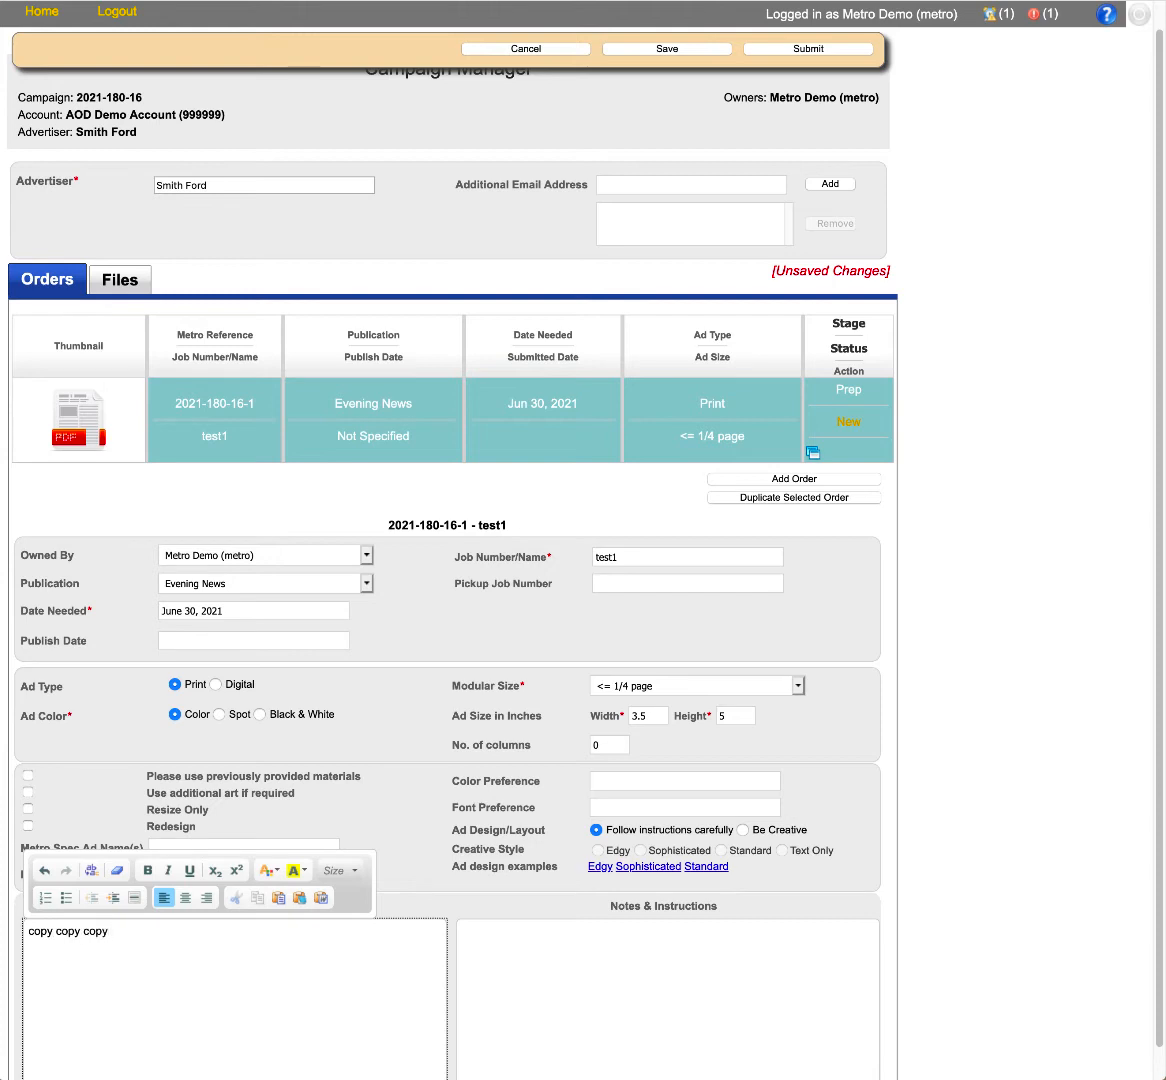
left_click(557, 976)
type("notes ")
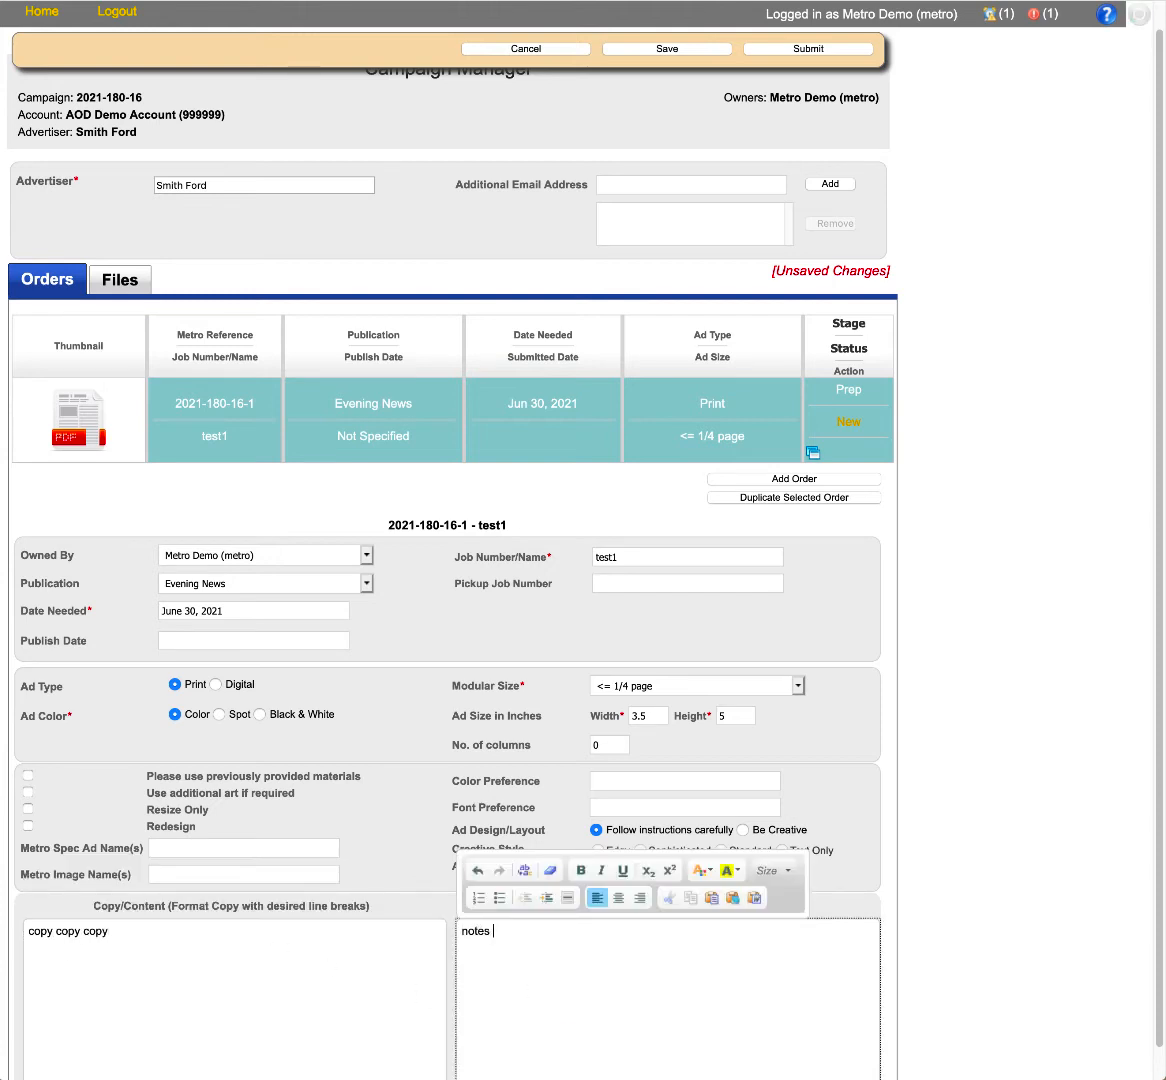
type("instructions")
left_click(958, 545)
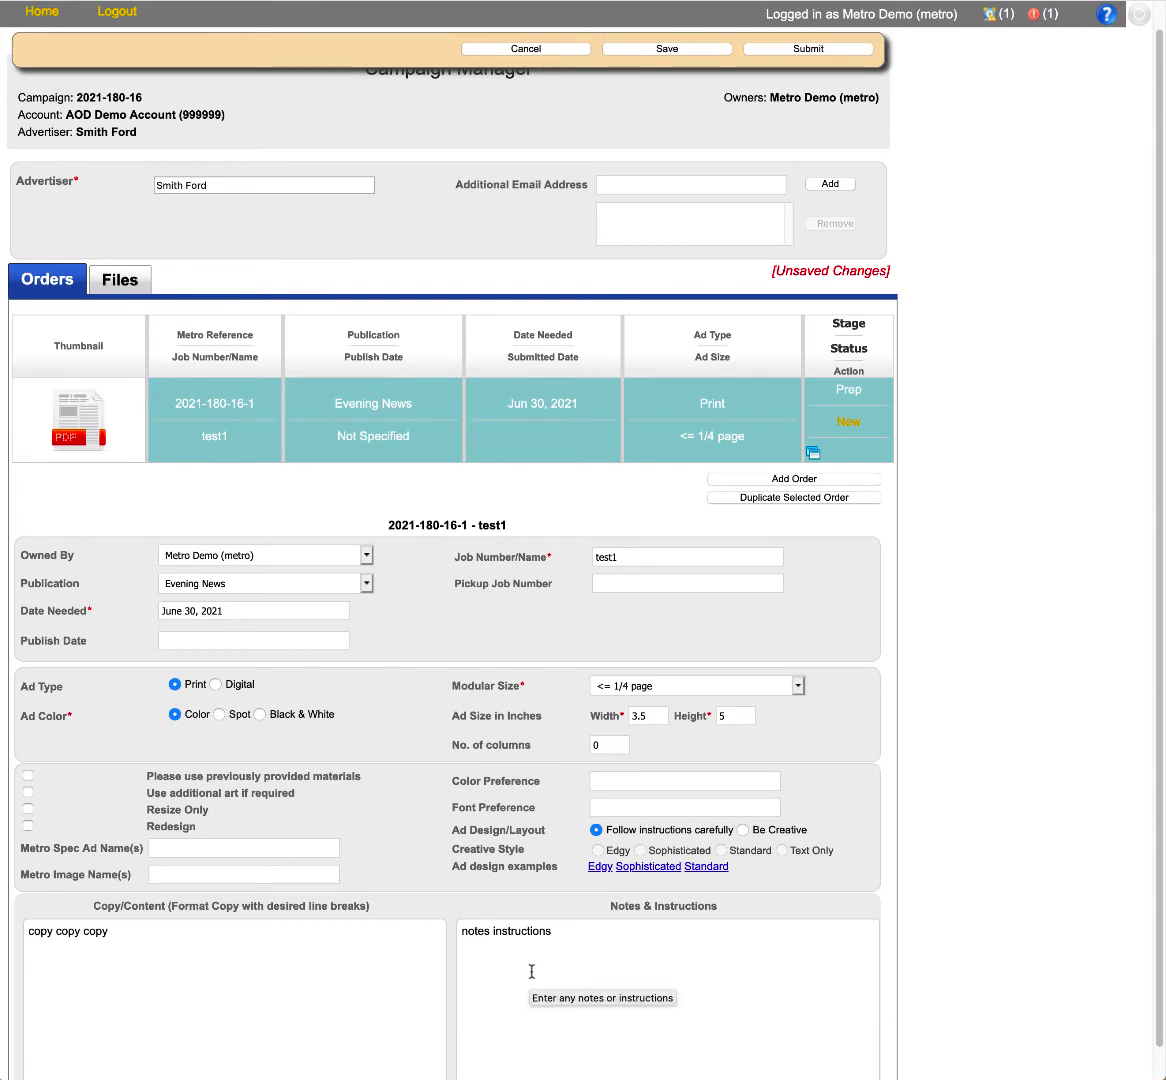
Add a second, blank order to the campaign and name its job test2.
left_click(826, 496)
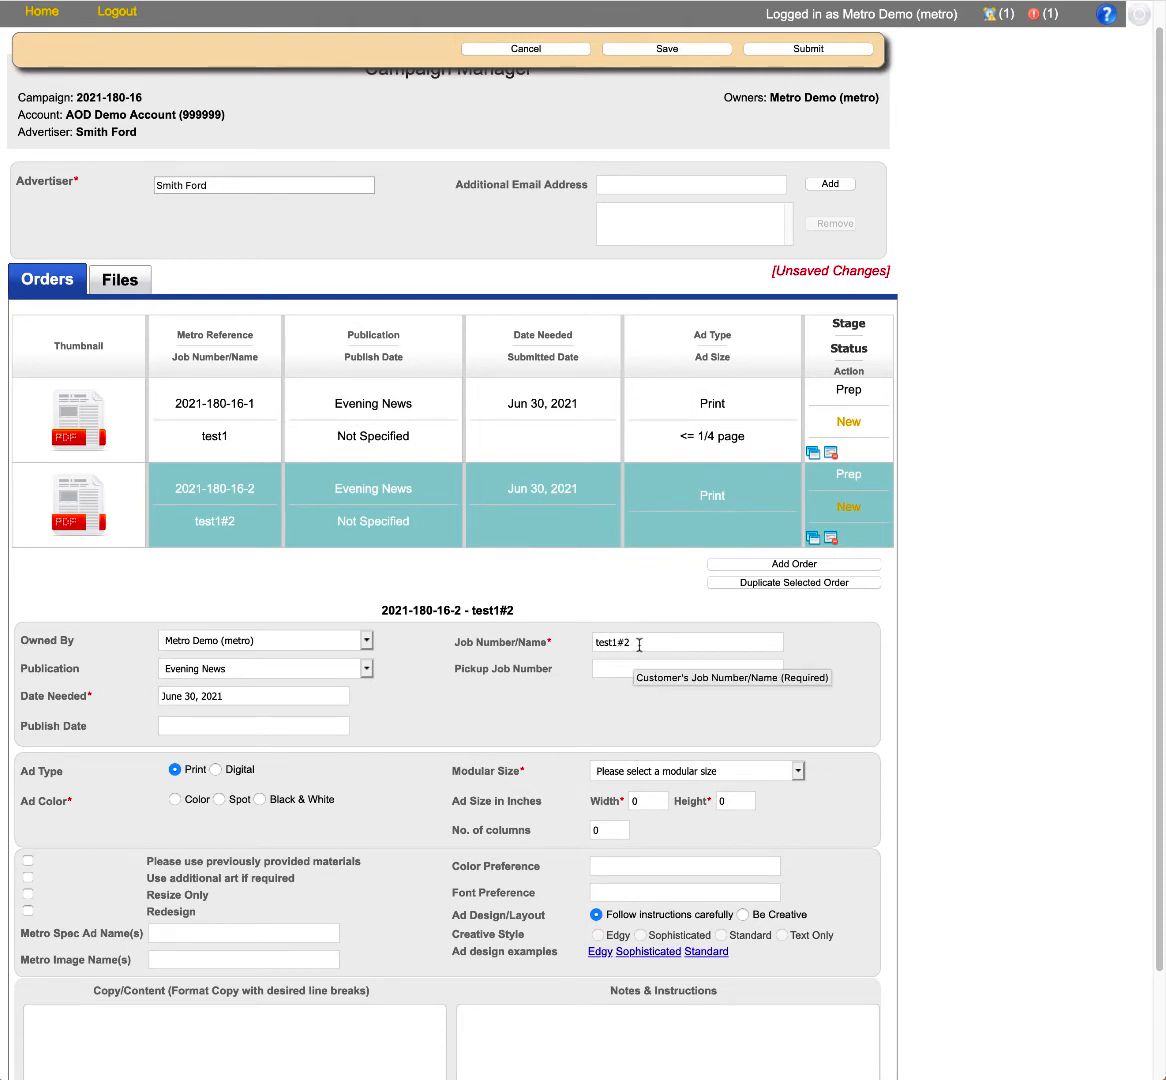
left_click_drag(639, 644, 614, 643)
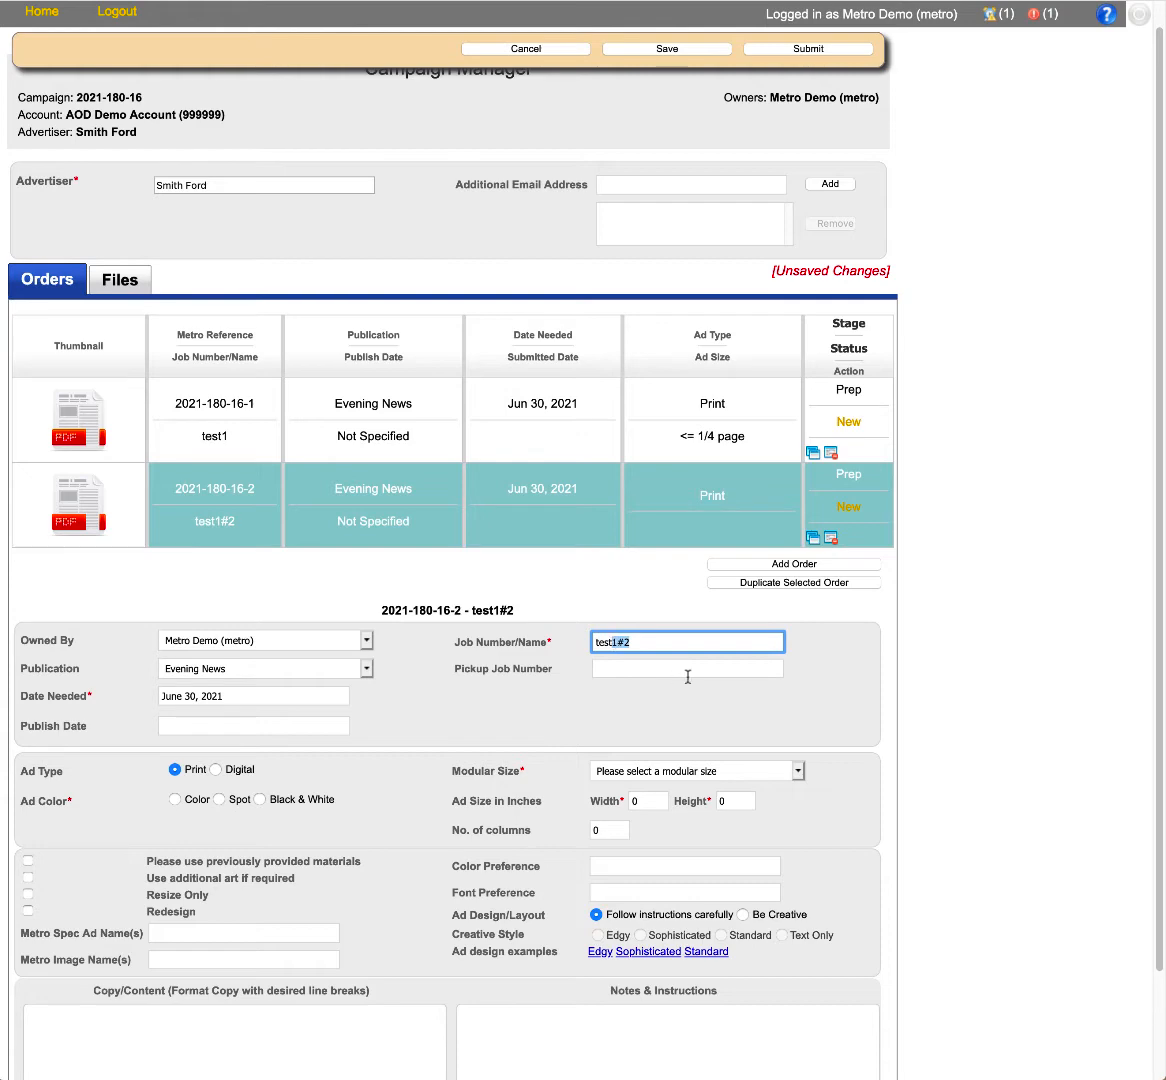
type("2")
left_click(904, 671)
scroll(904, 670, "down", 1)
scroll(904, 671, "down", 3)
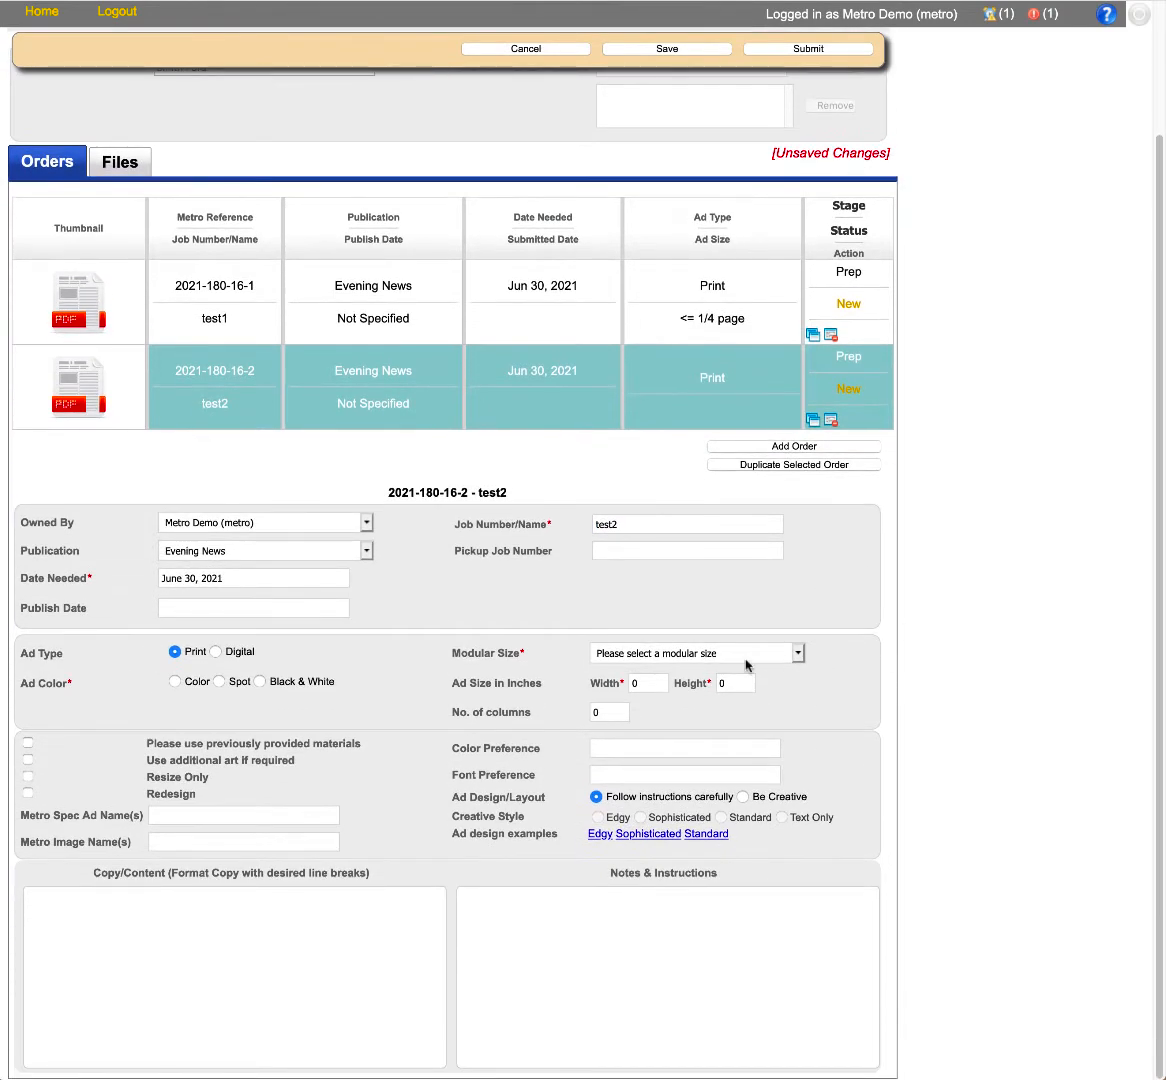
Make test2 a digital ad with the pixel size 300x250 (Medium Rectangle).
left_click(222, 656)
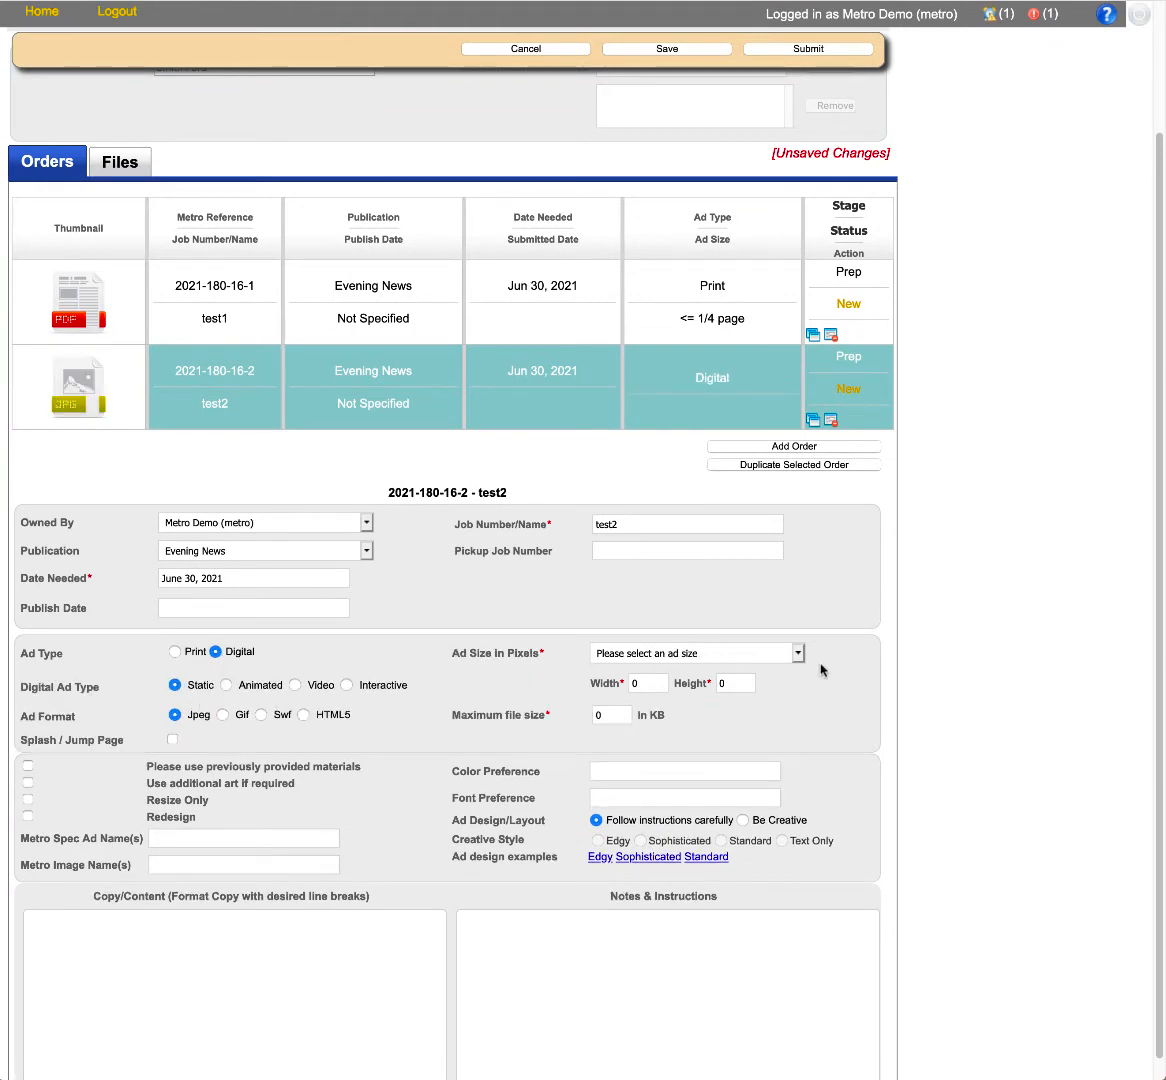
left_click(792, 654)
left_click(787, 666)
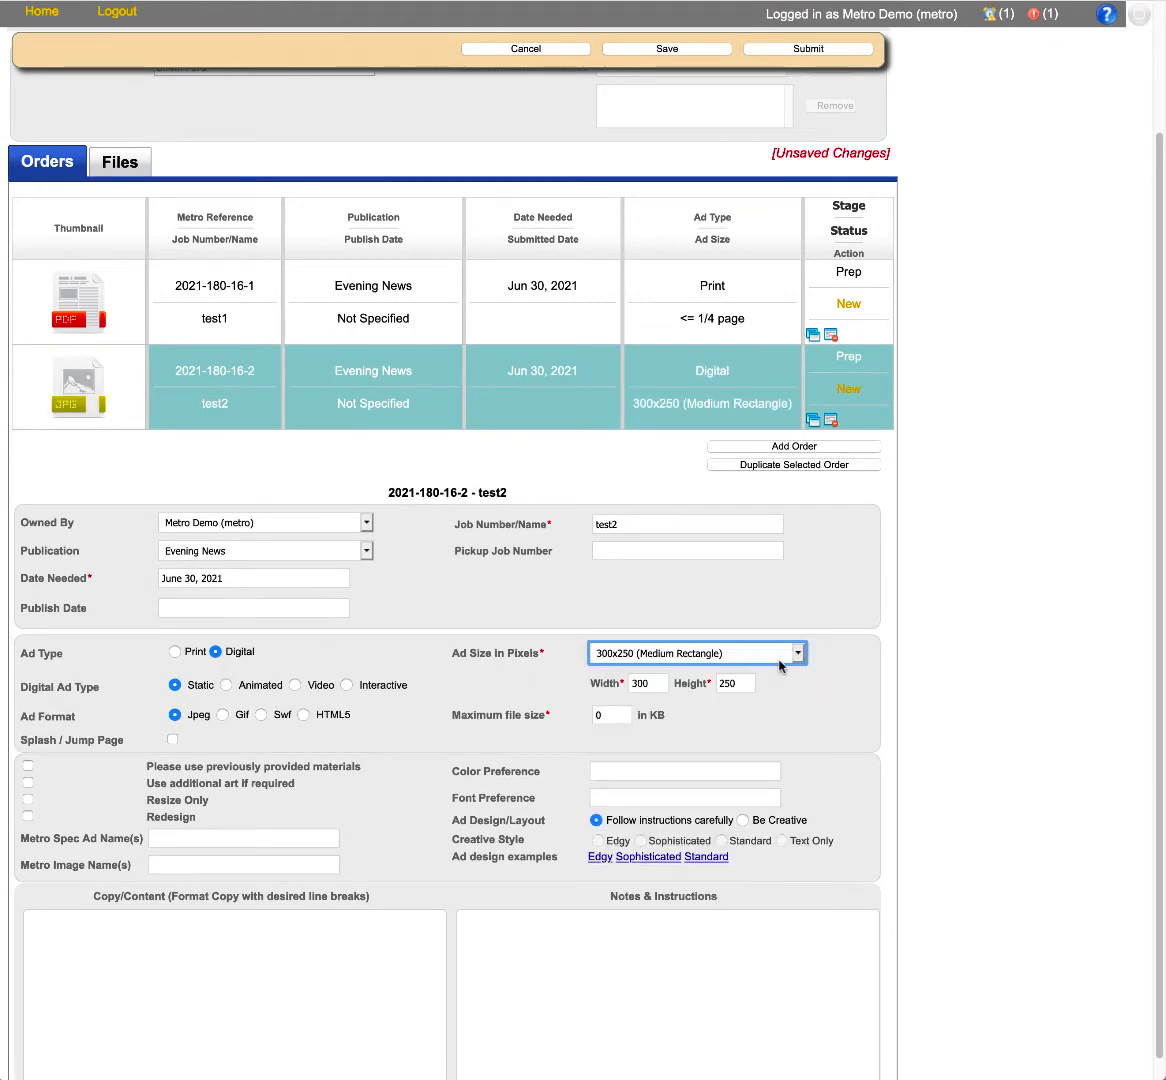
Enter "copy copy digital" as test2's copy/content and "instructions digital ad" as its notes and instructions.
scroll(768, 712, "down", 1)
left_click(257, 940)
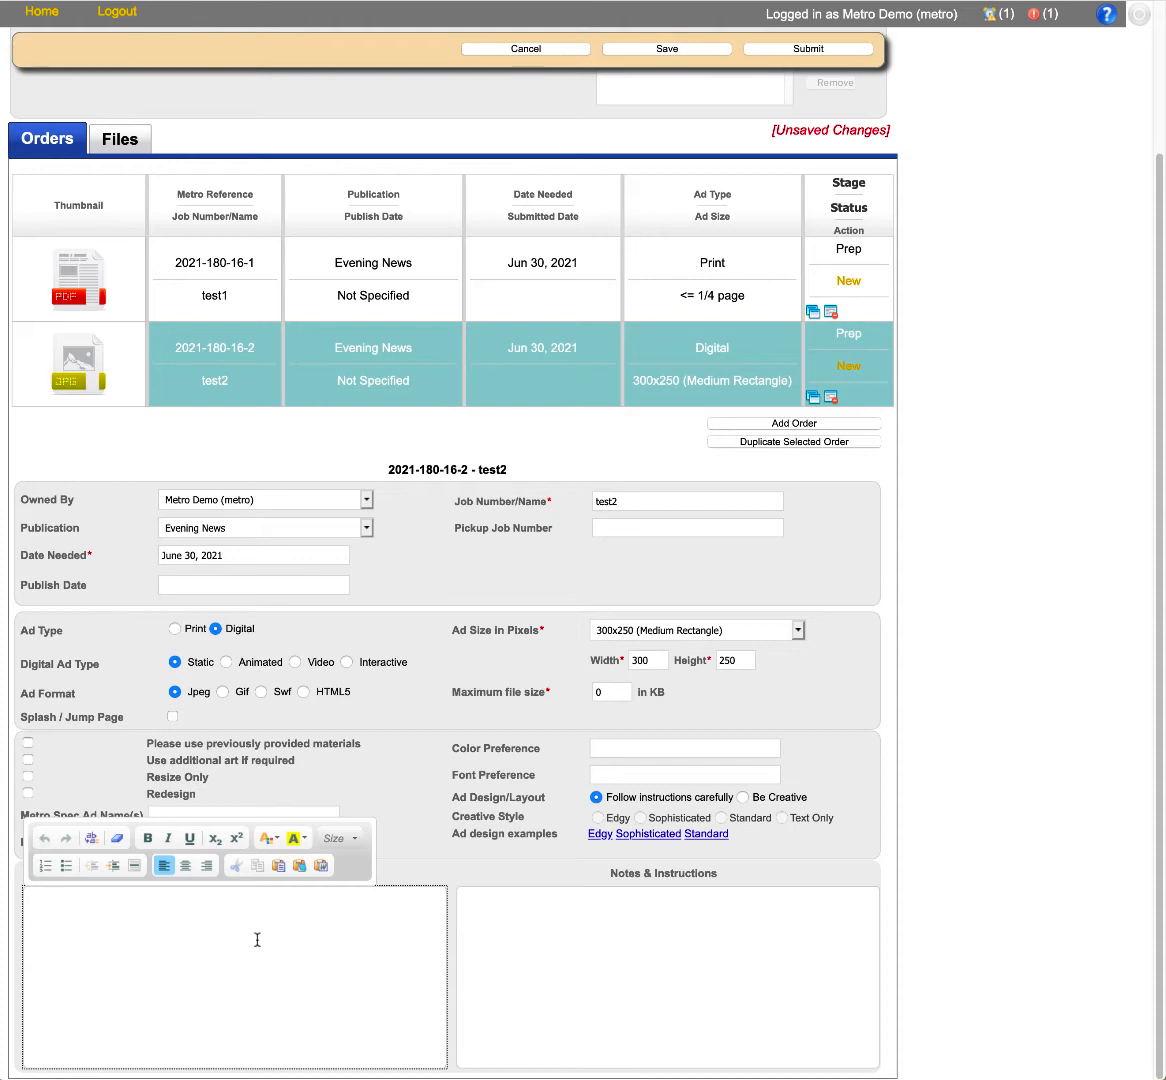
type("opy copy digital")
left_click(669, 932)
type("i")
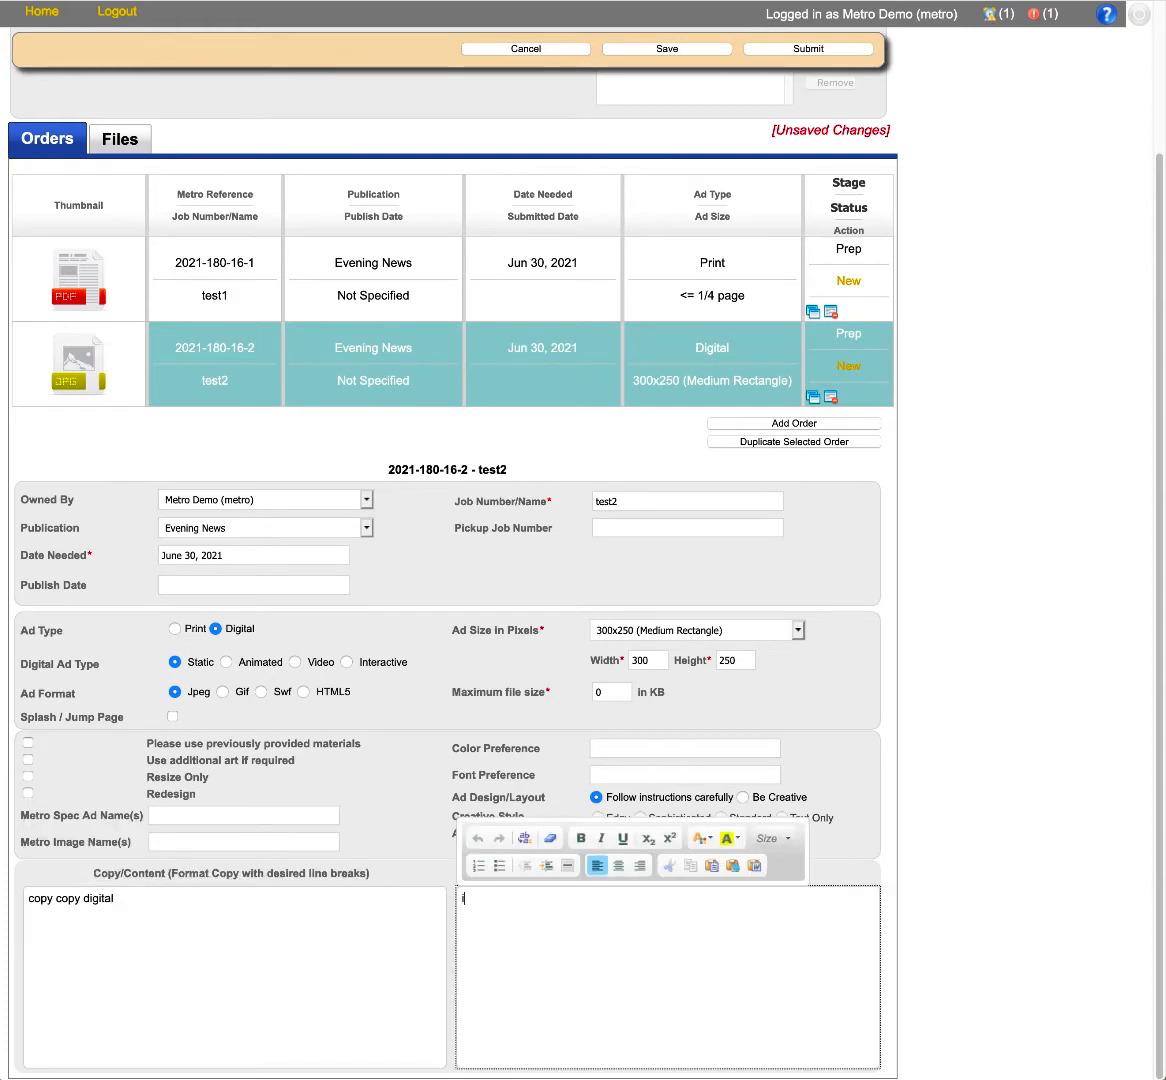
type("nsturctio")
key("BackSpace")
key("BackSpace")
key("BackSpace")
type("ructions")
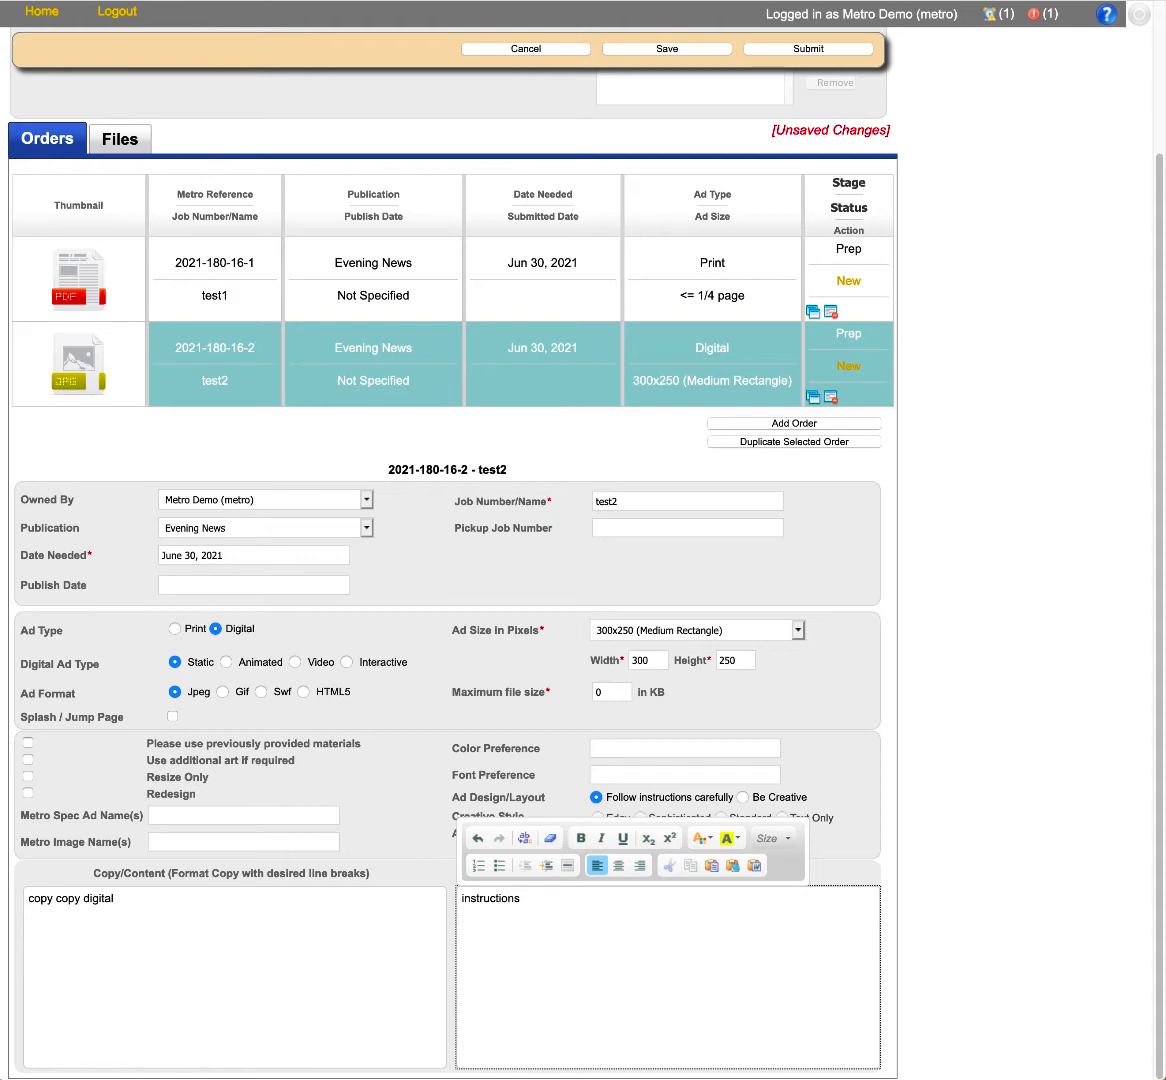
type(" digital ad")
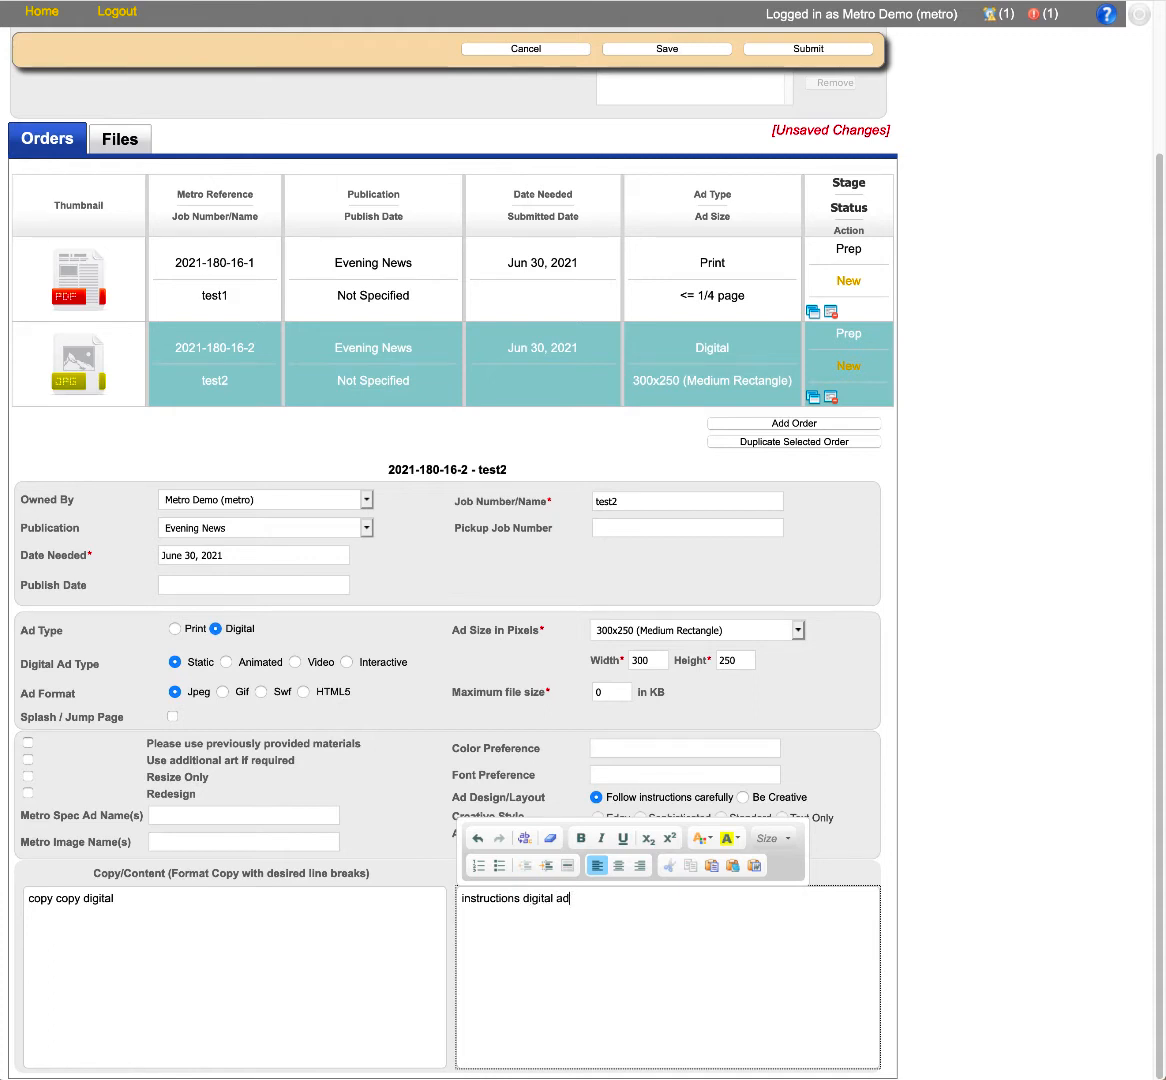
left_click(975, 543)
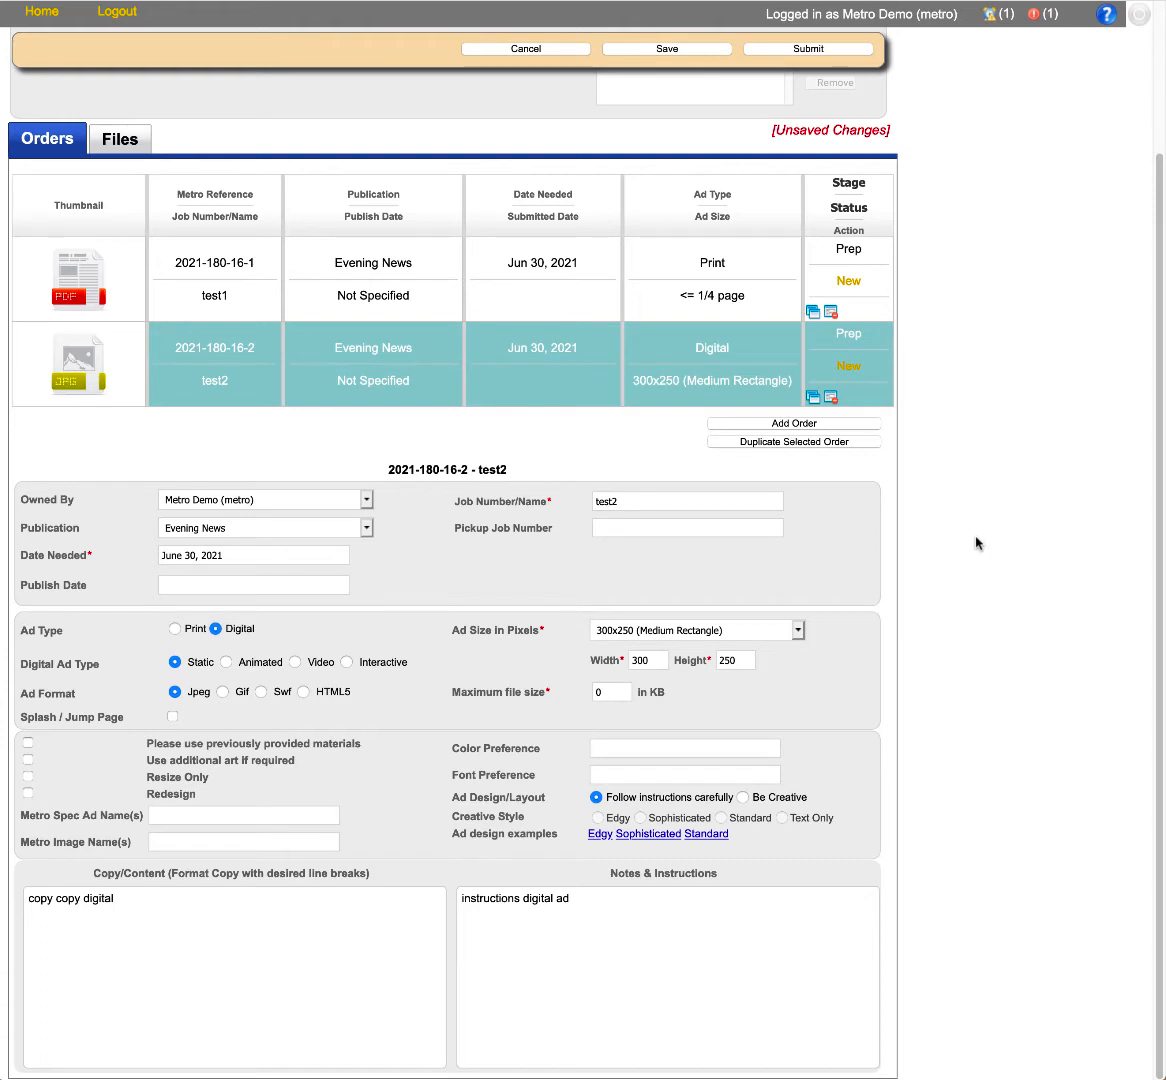
Duplicate the test2 digital order as a job named test3 with the ad size 728x90 (Leaderboard).
left_click(799, 443)
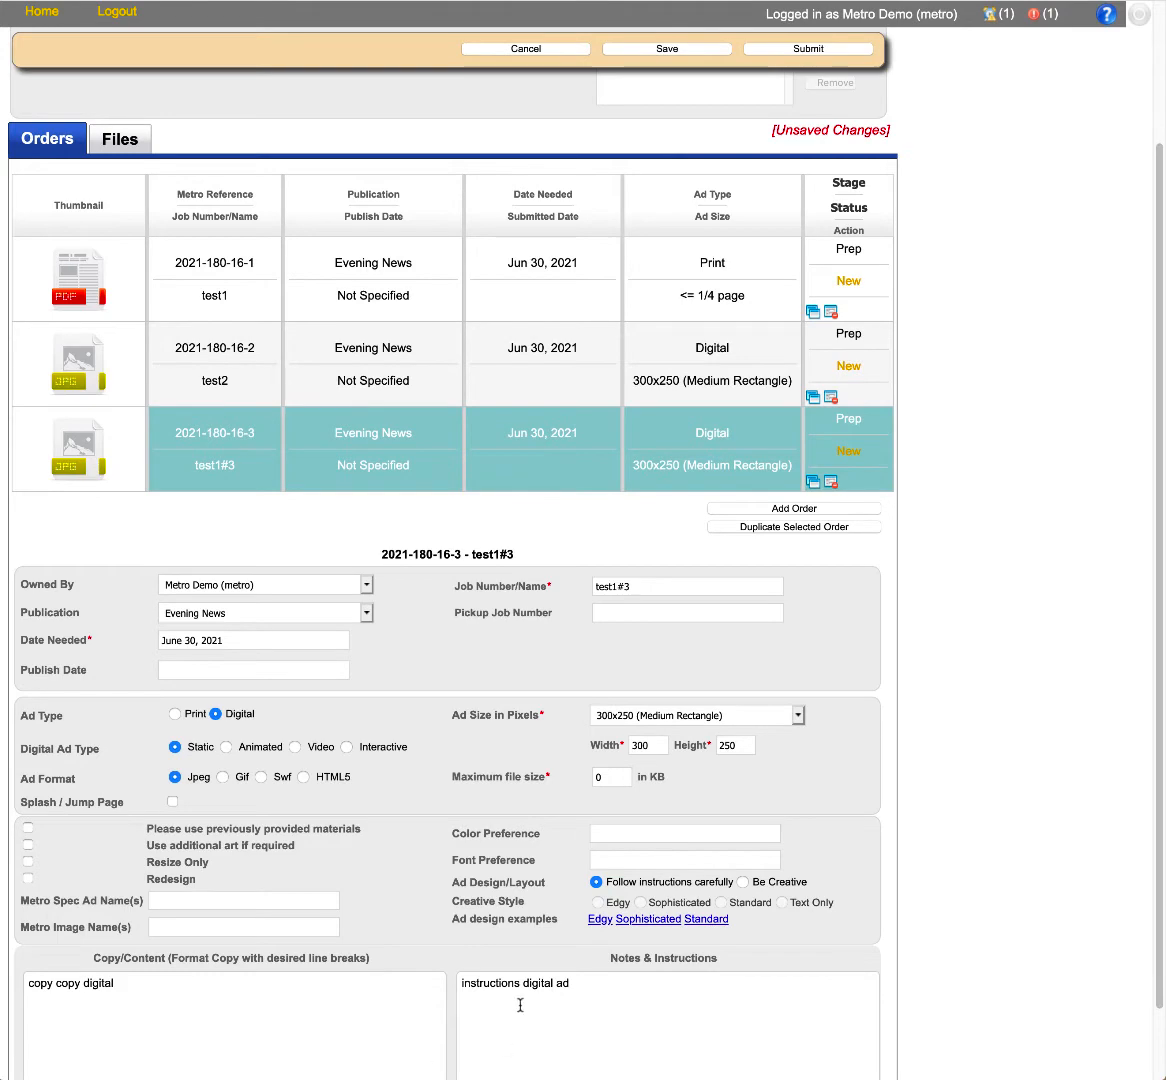
scroll(520, 1003, "down", 2)
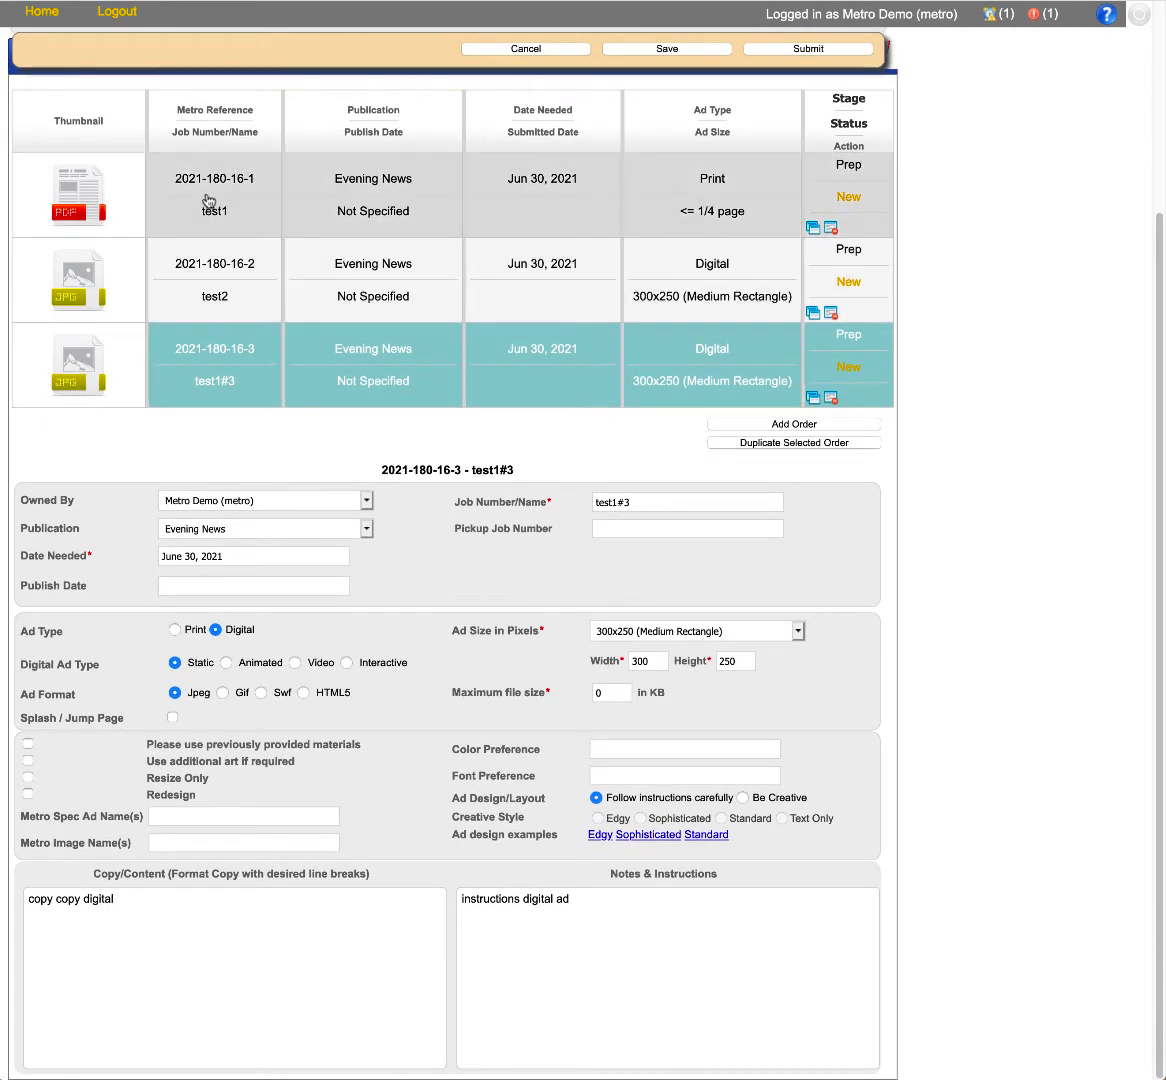
left_click(666, 503)
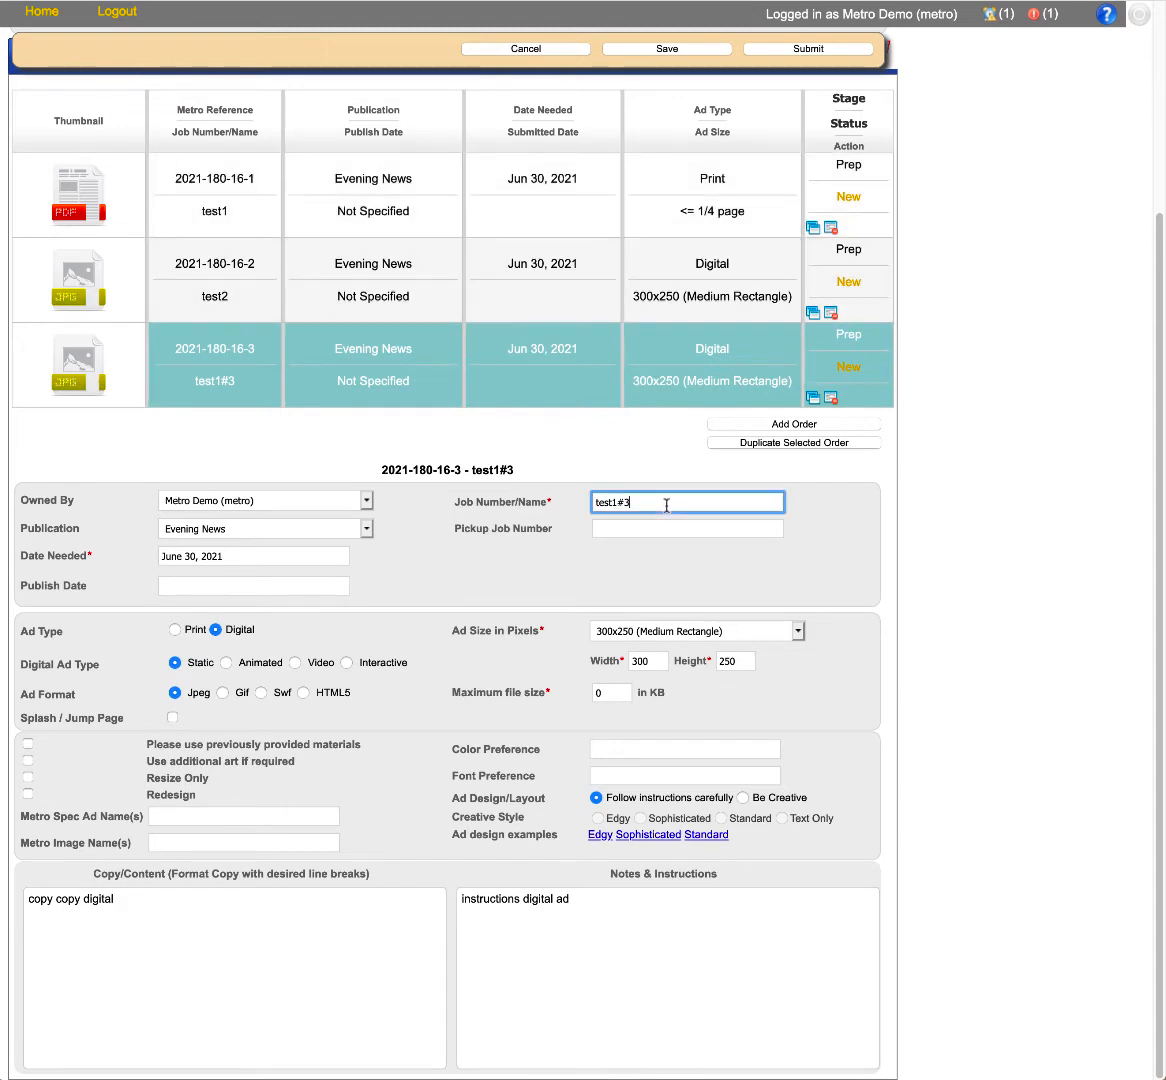
key("BackSpace")
key("BackSpace")
key("BackSpace")
type("3")
left_click(798, 631)
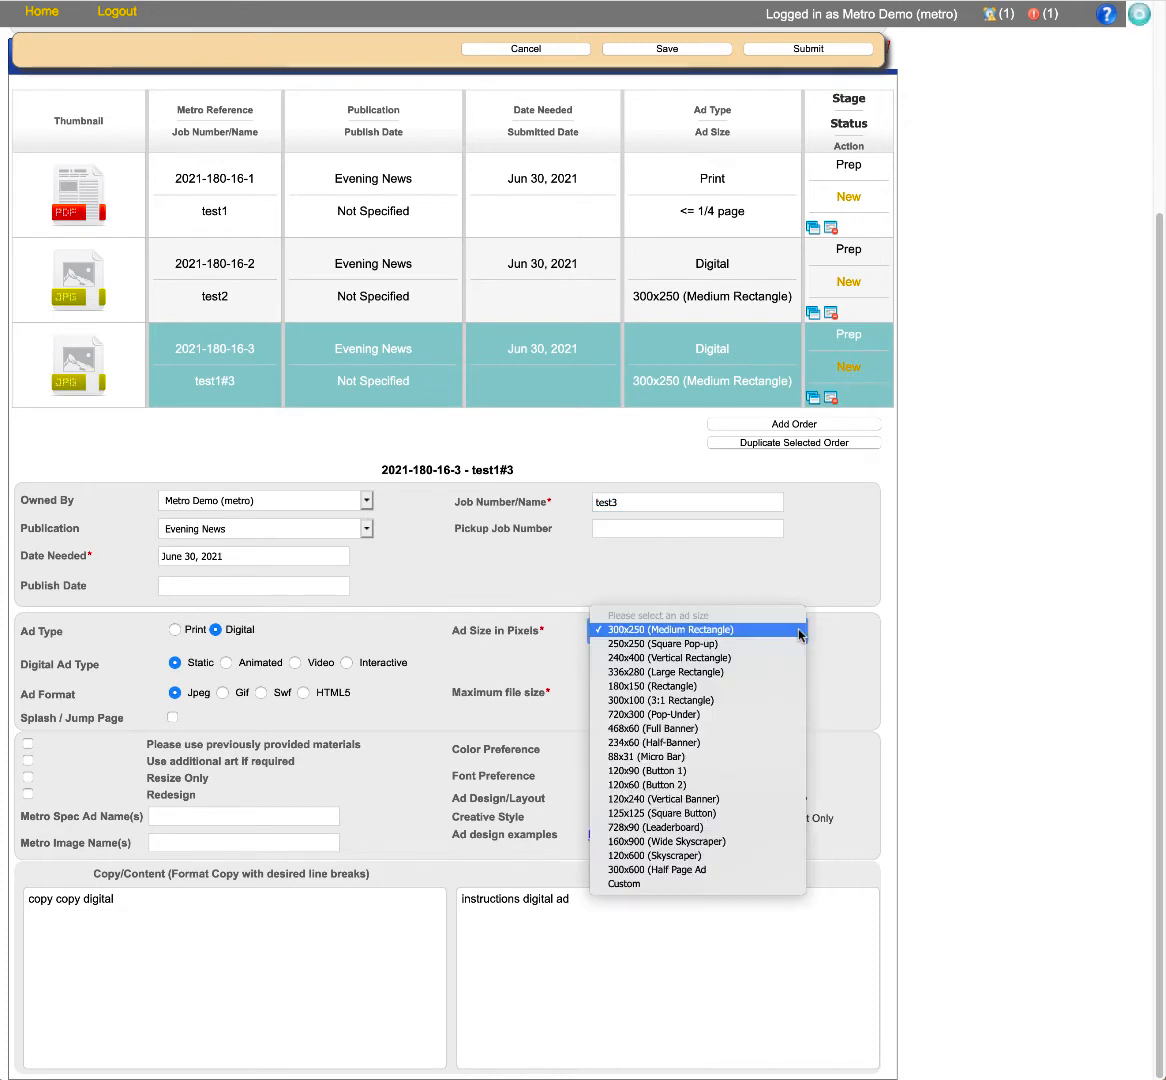
left_click(700, 828)
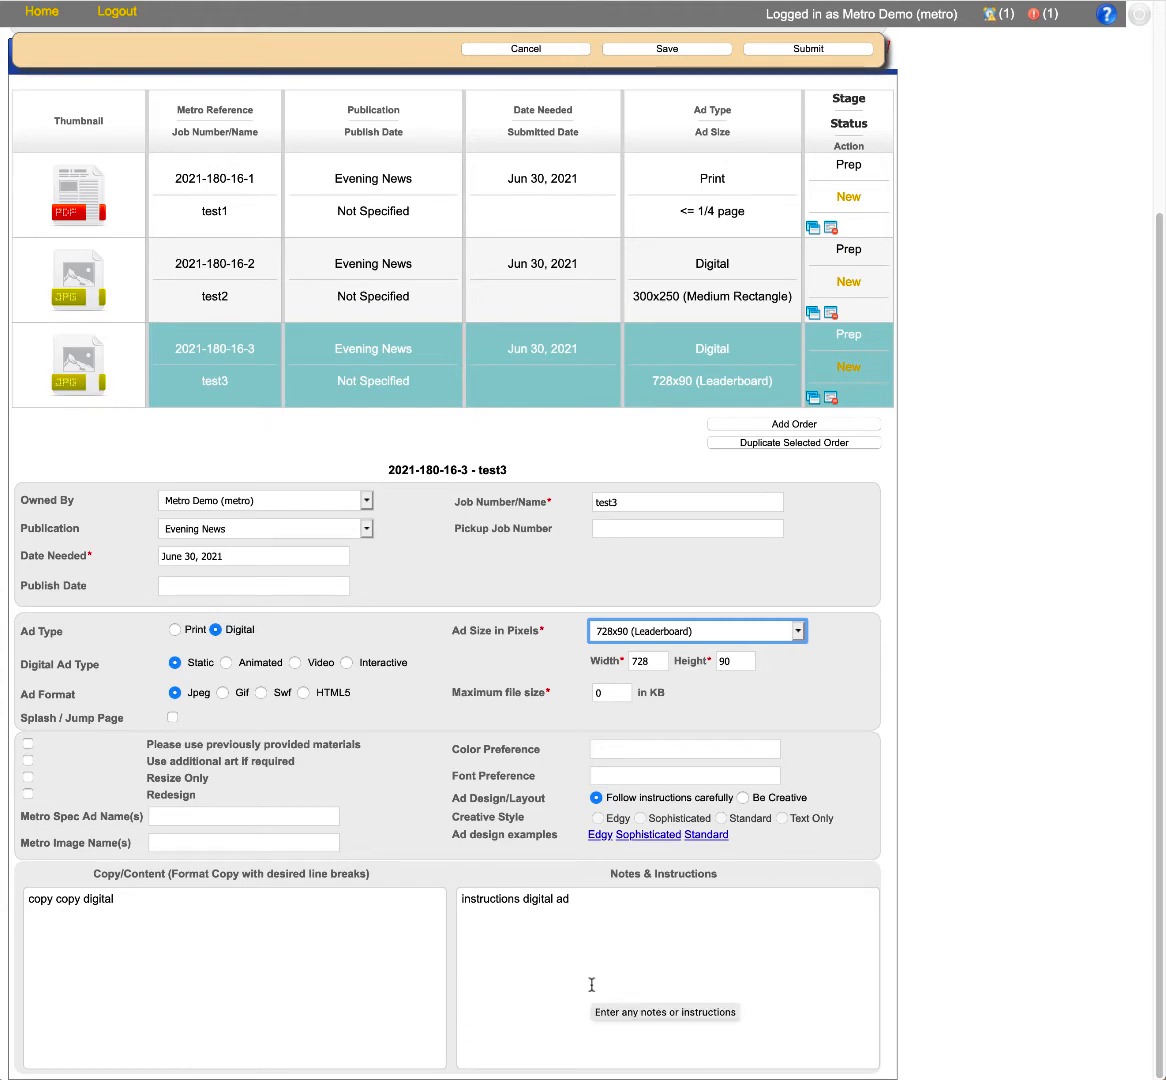
Upload the logo file MyLocalBusiness2C.eps from the WizardLogos folder to the campaign's files.
scroll(955, 880, "up", 5)
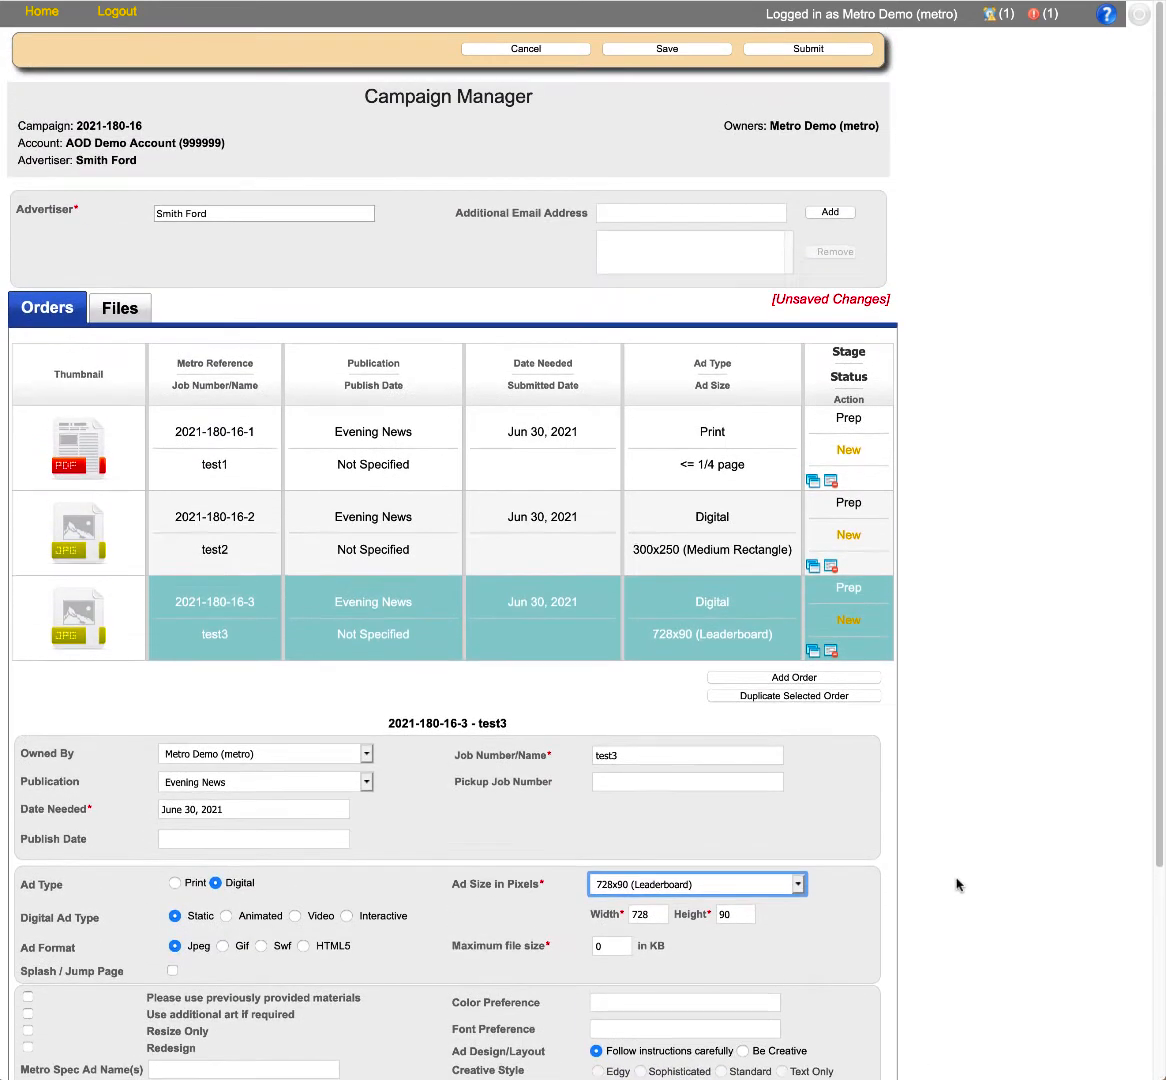
left_click(112, 308)
left_click(172, 351)
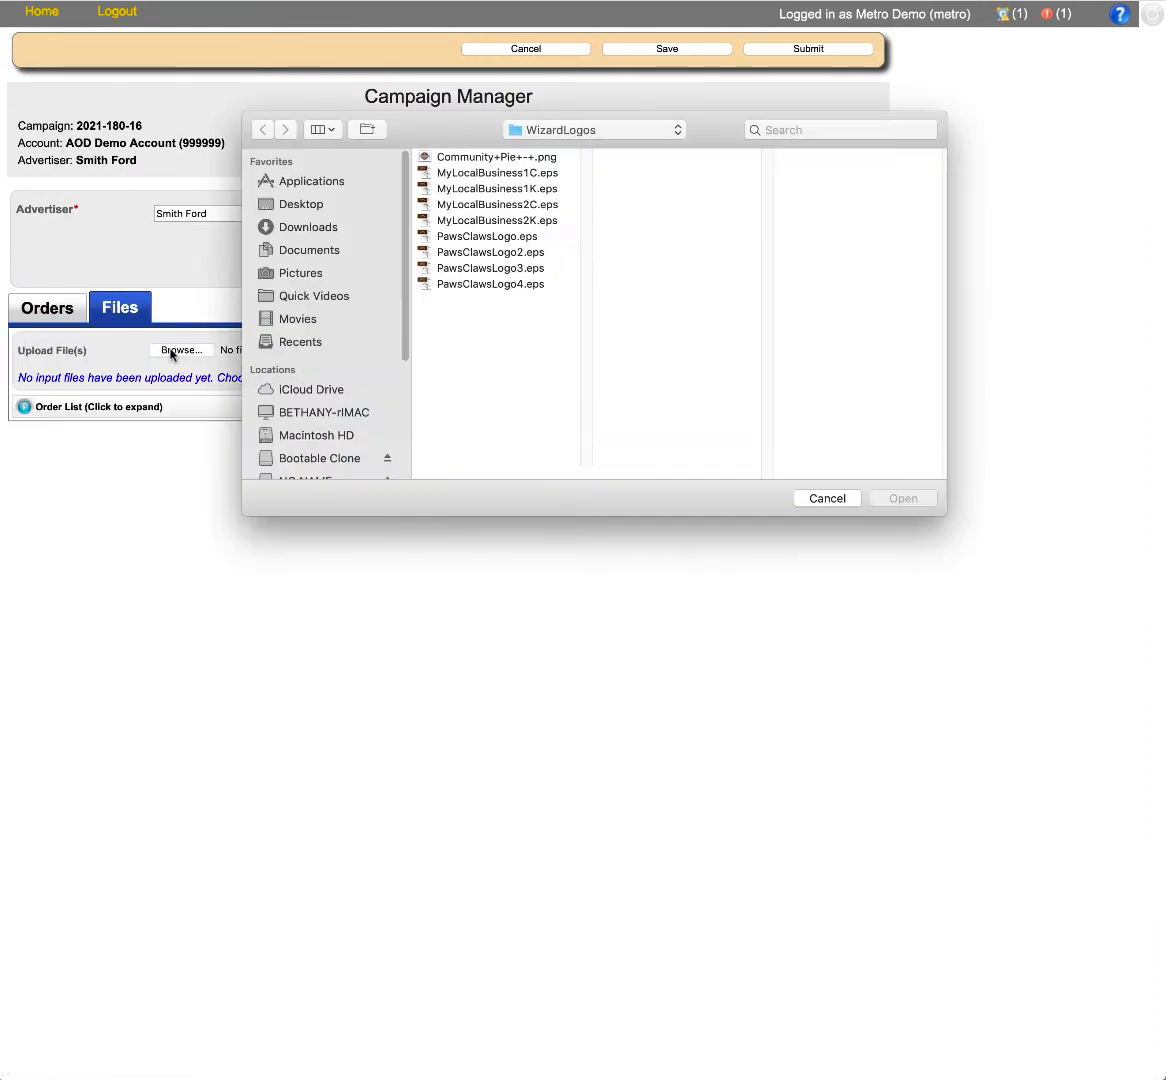
left_click(494, 204)
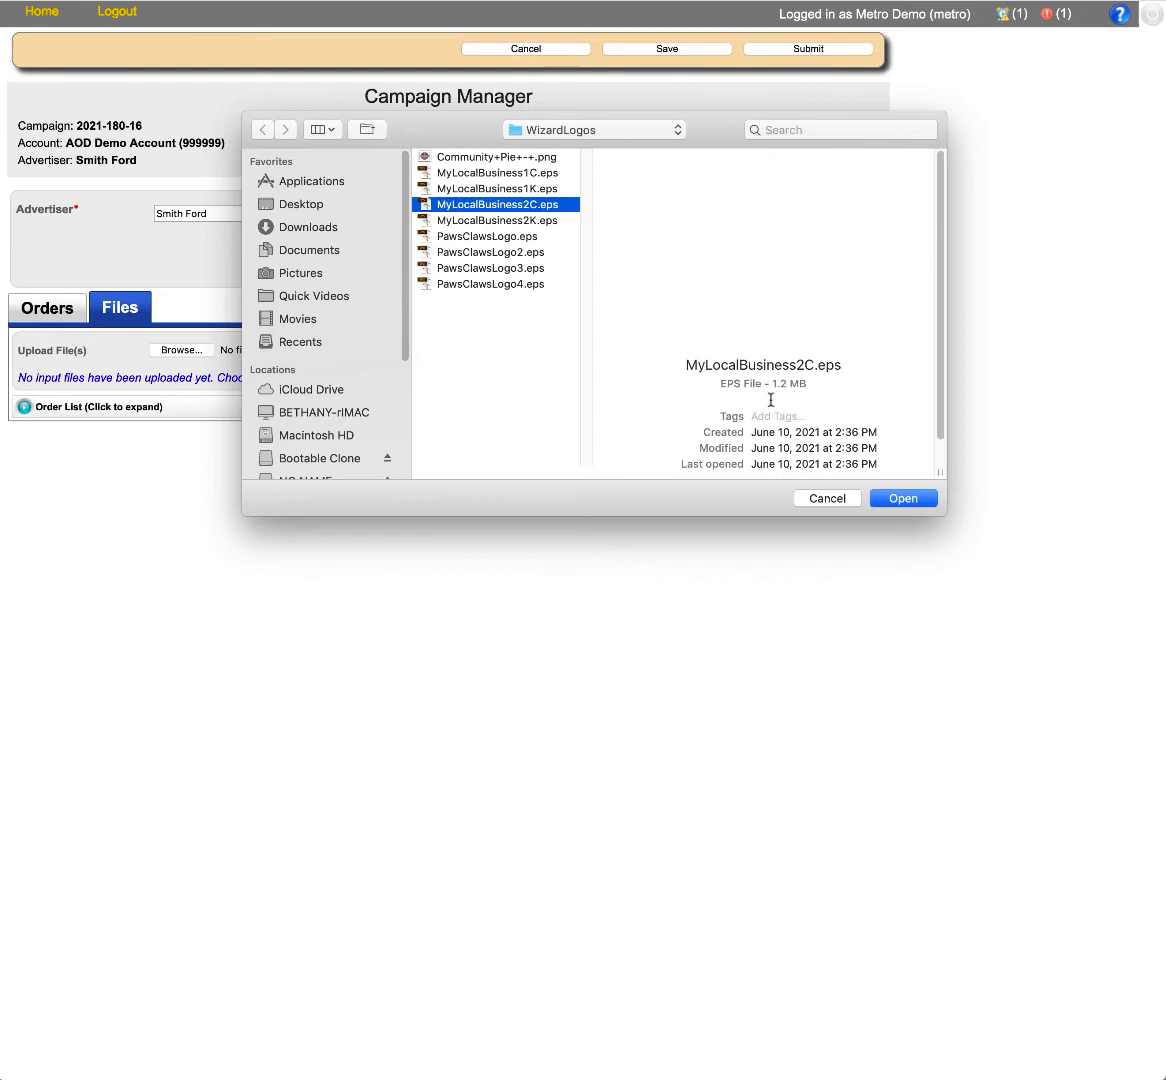
left_click(896, 499)
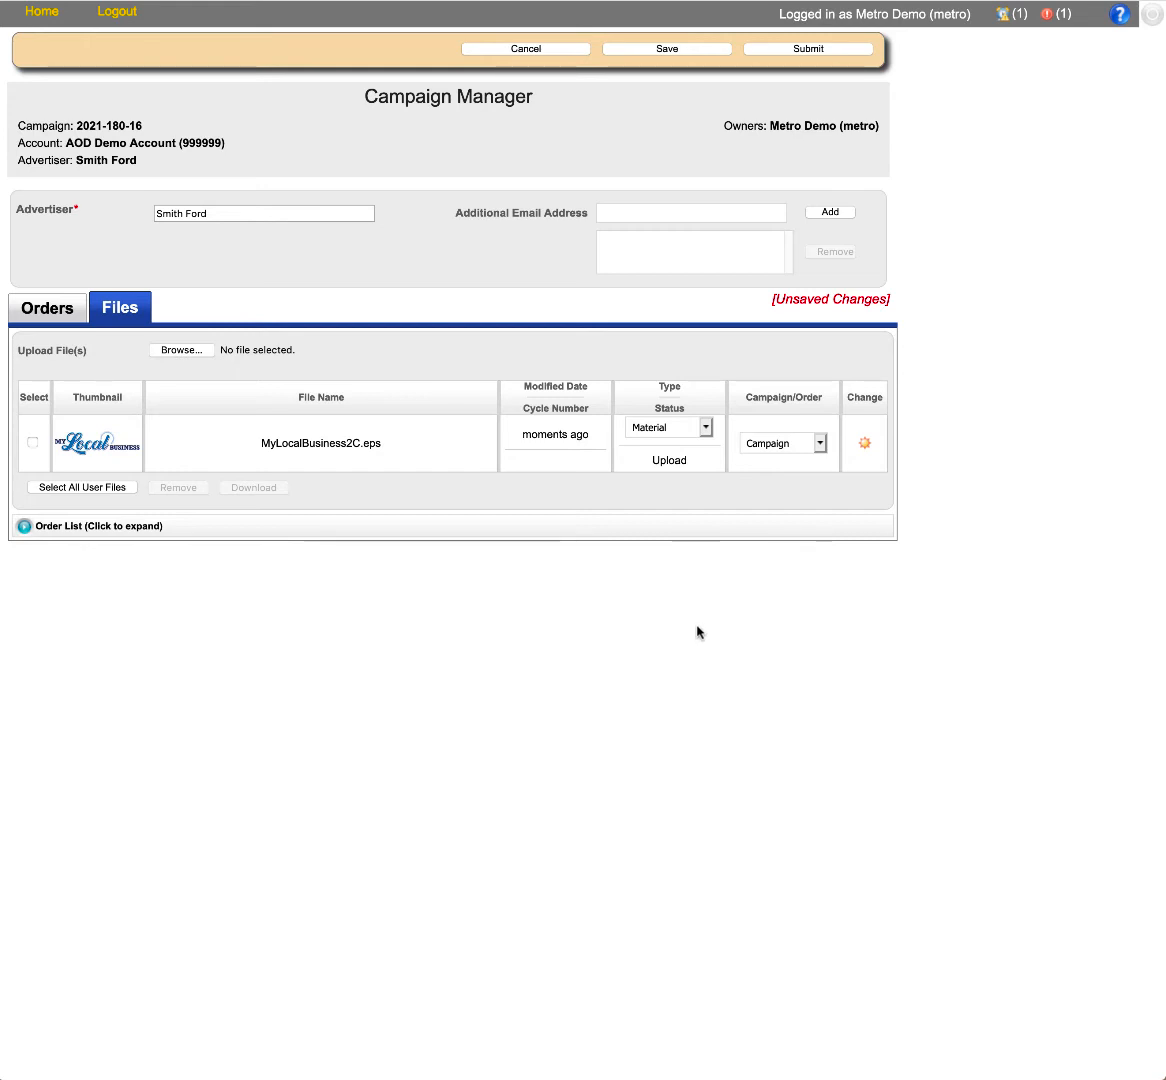
Check the logo file's campaign/order assignment, and review the campaign's three orders and their Metro reference numbering.
left_click(817, 445)
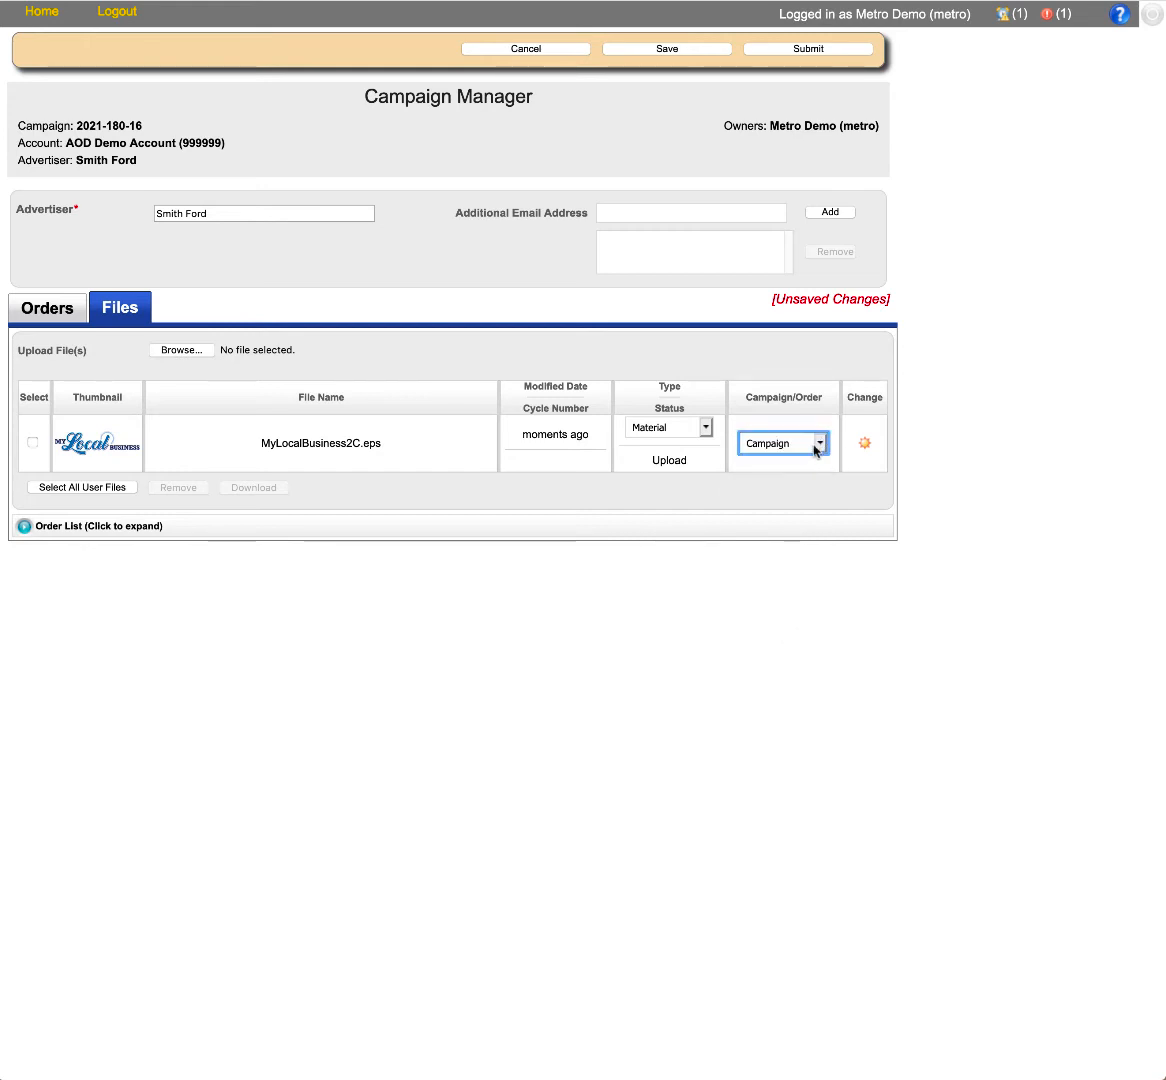
left_click(817, 445)
left_click(60, 308)
scroll(698, 963, "down", 5)
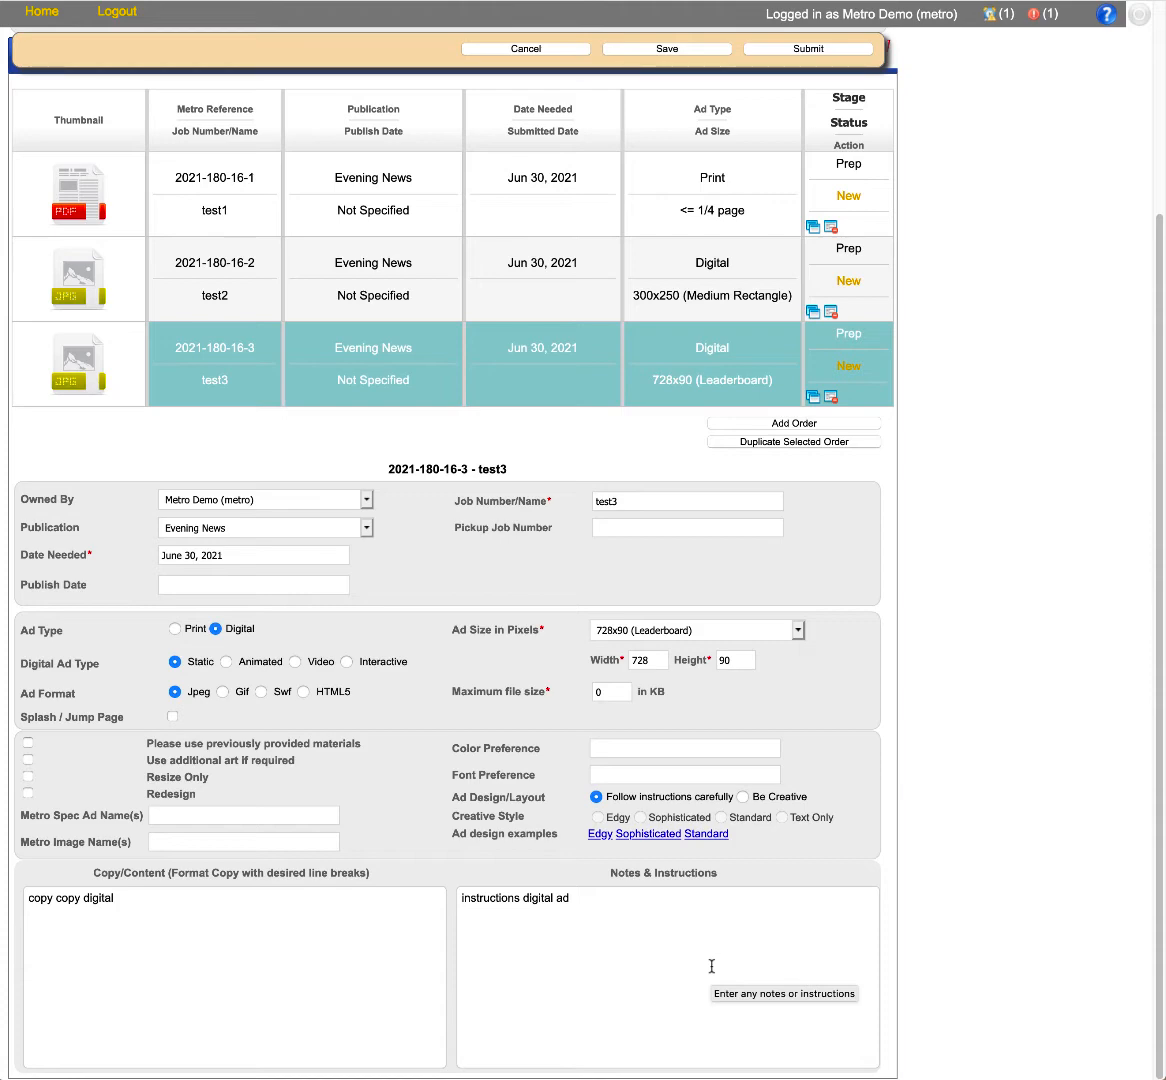
scroll(968, 668, "up", 5)
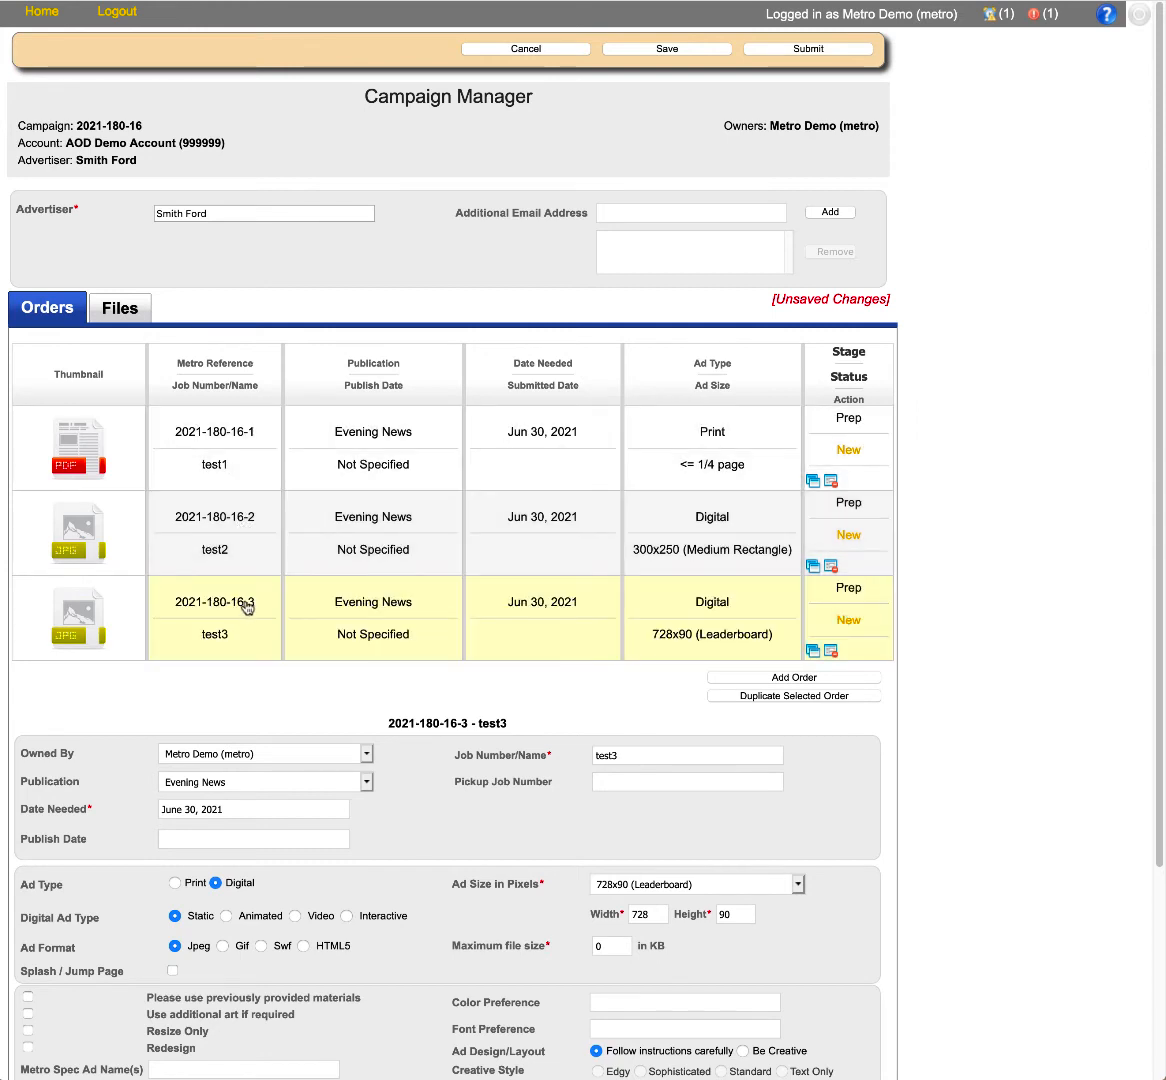
left_click_drag(246, 606, 174, 606)
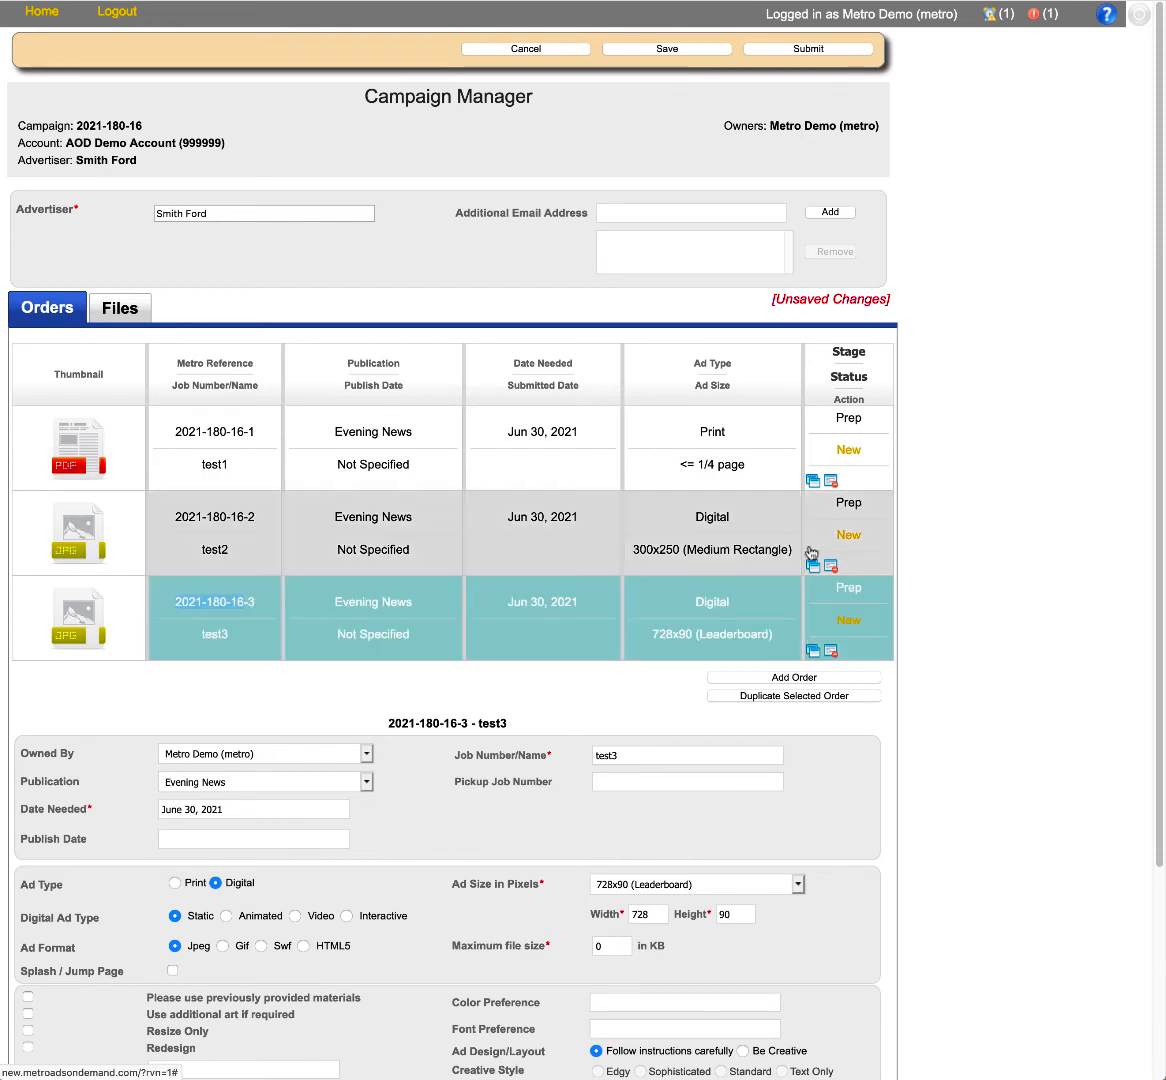
left_click(923, 519)
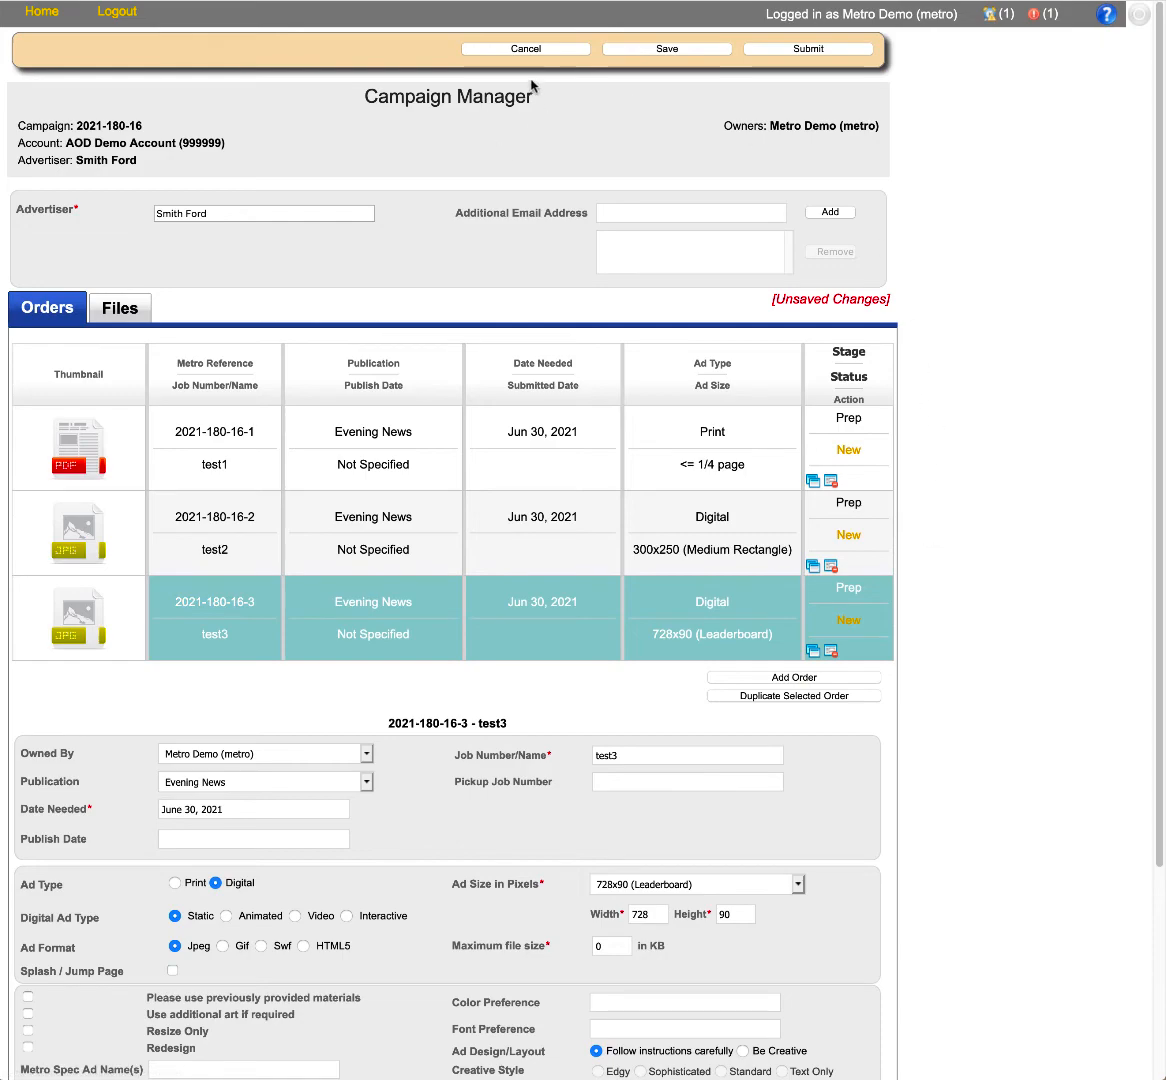
Cancel the Smith Ford campaign and discard its unsaved work.
left_click(524, 48)
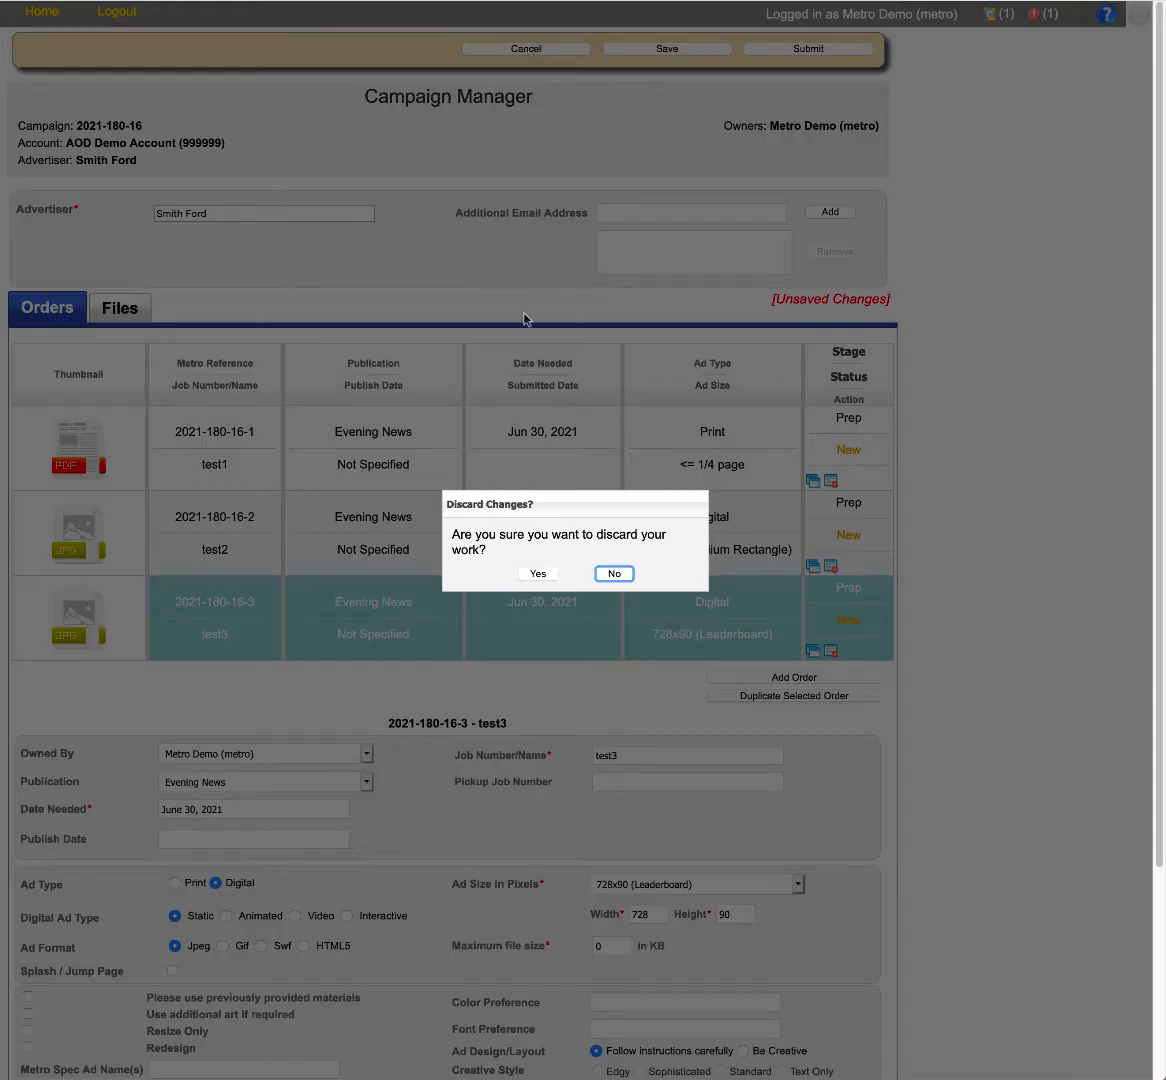
left_click(532, 573)
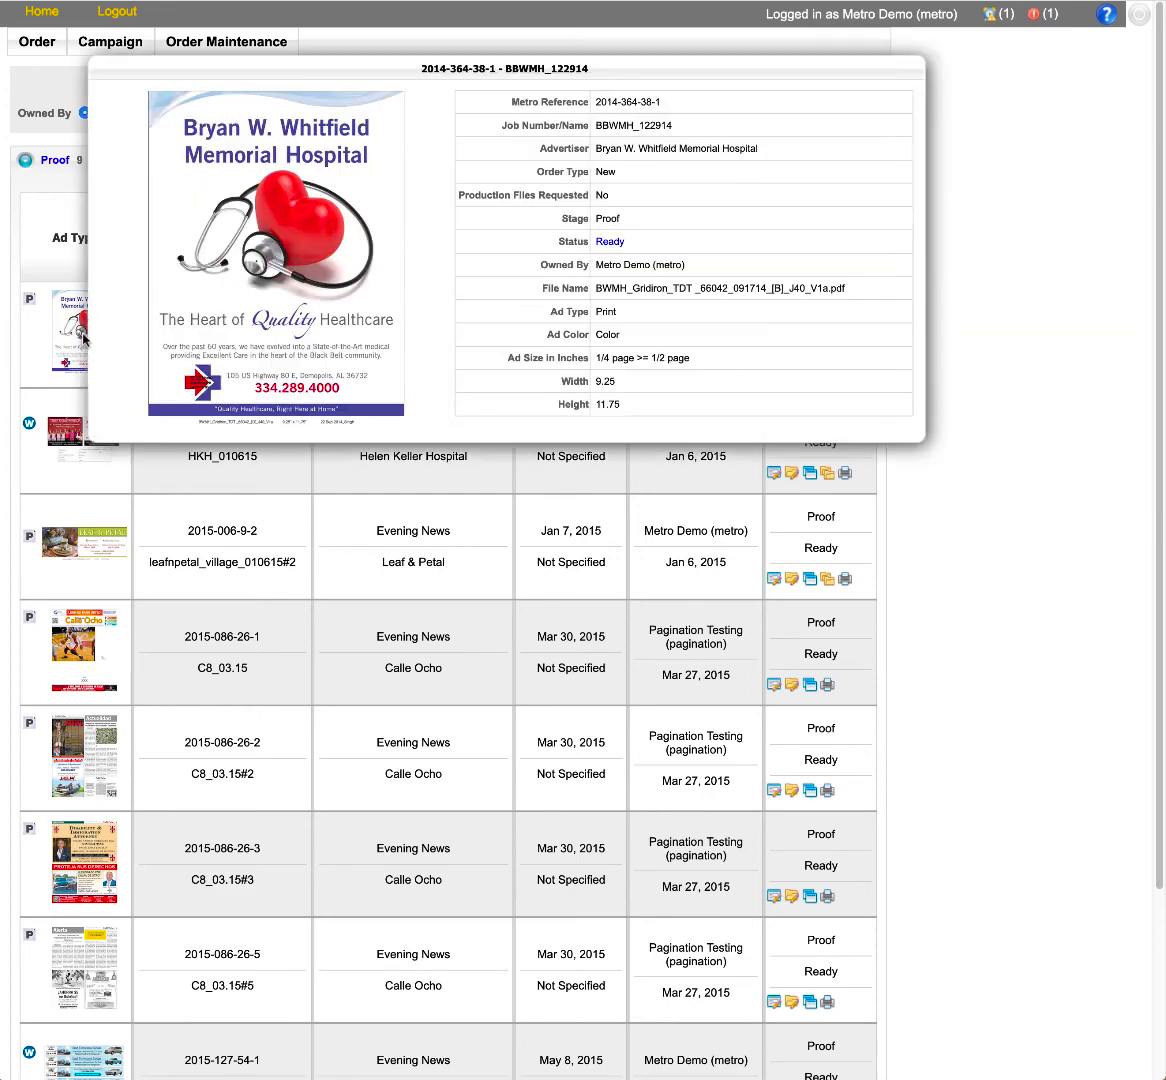
Open the campaign that contains the Bryan W. Whitfield Memorial Hospital print order from the proof orders.
left_click(96, 372)
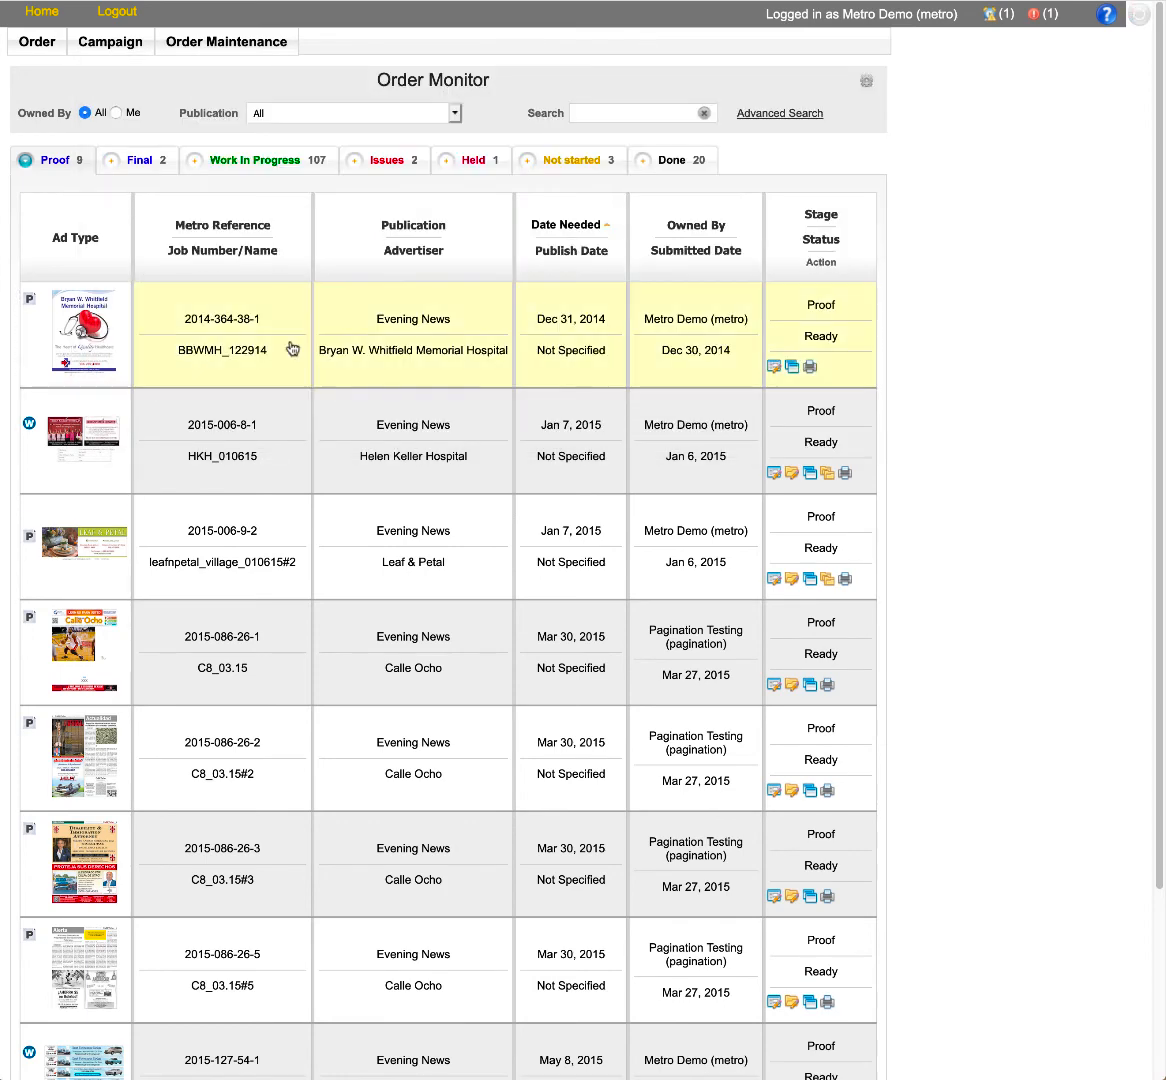
left_click(107, 48)
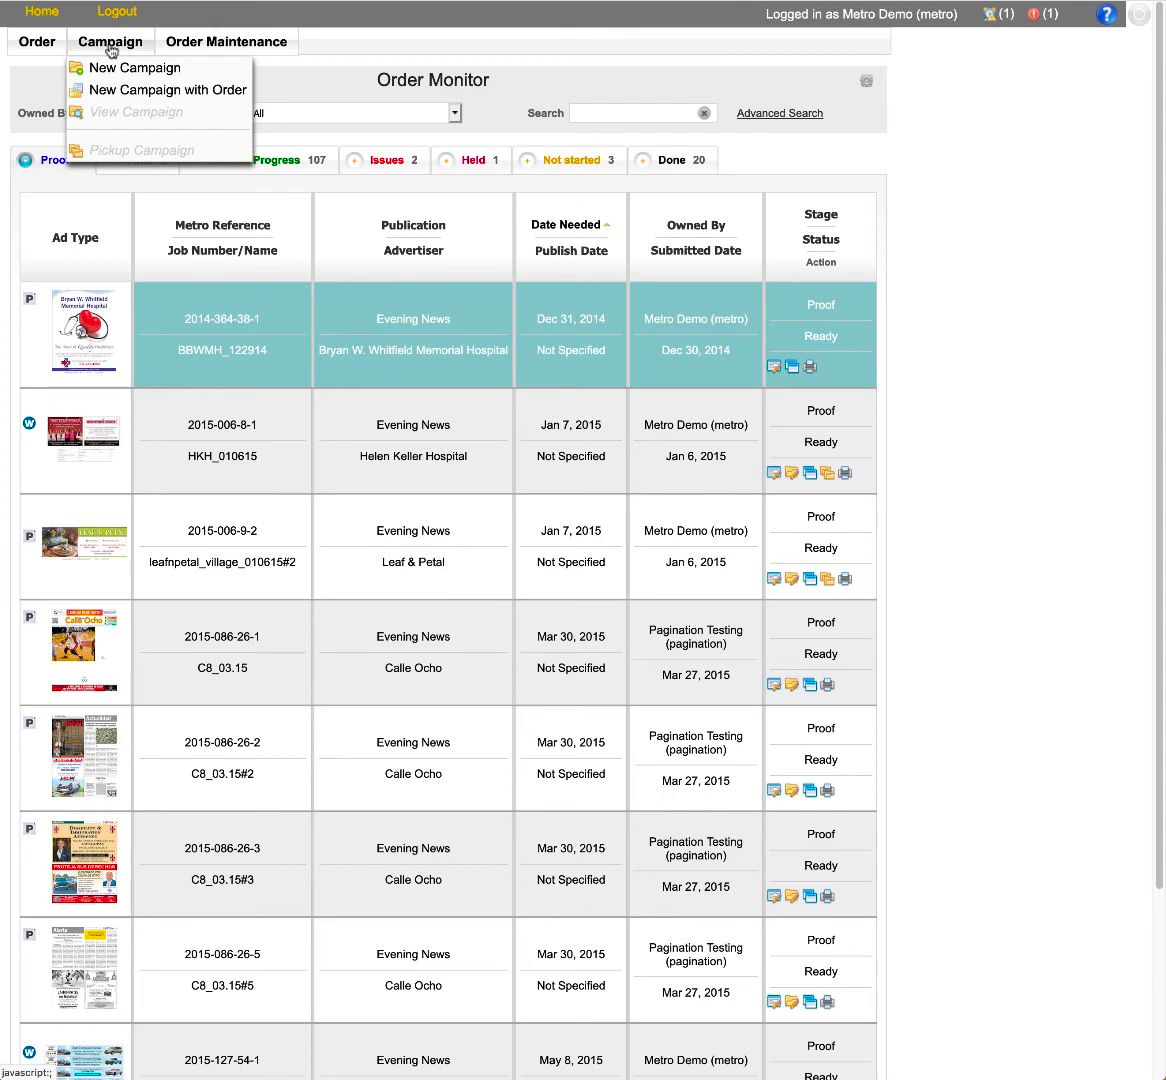
left_click(133, 93)
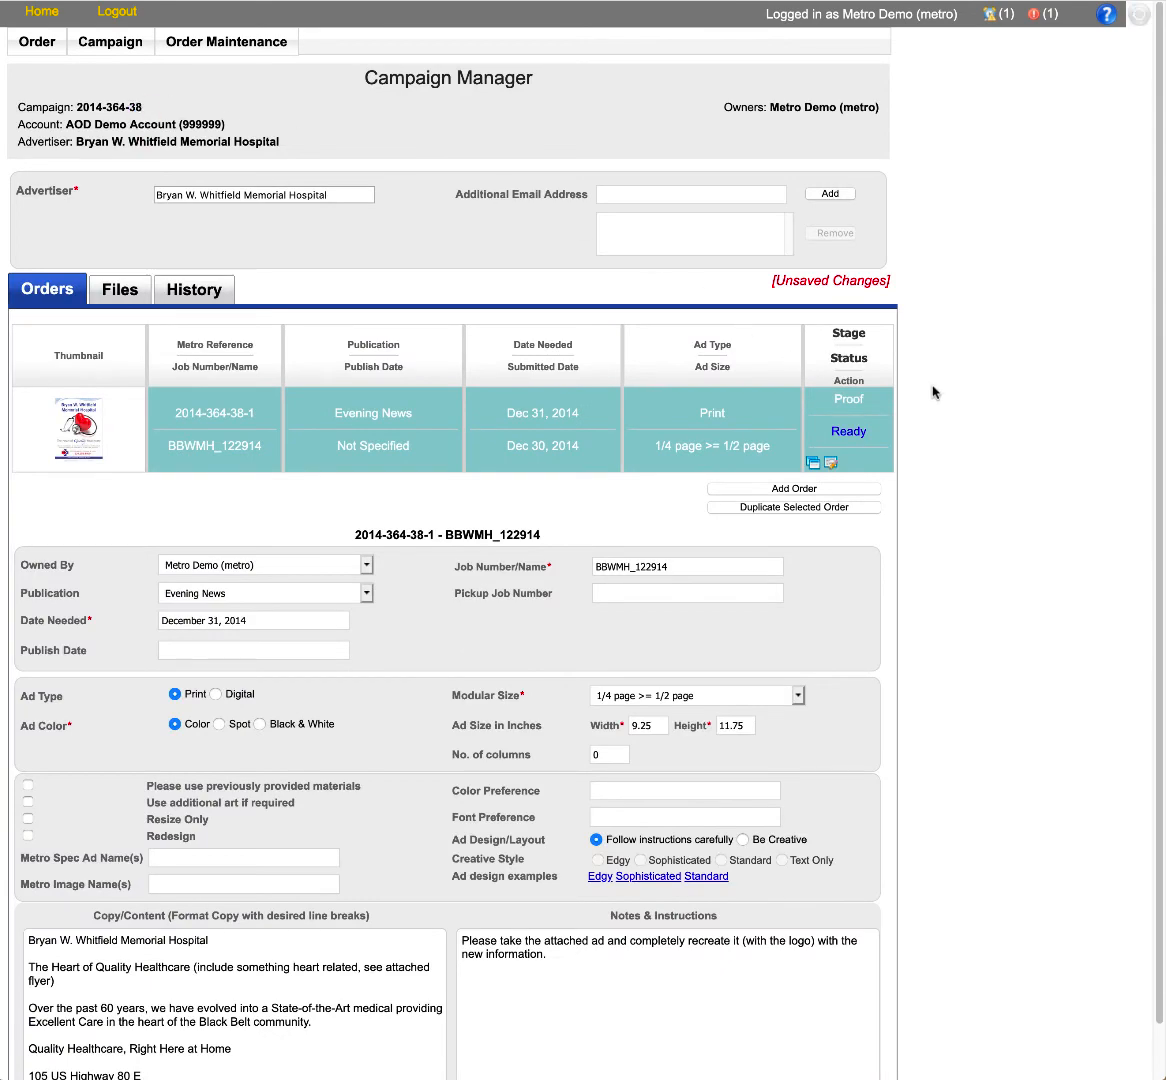
Review the Bryan W. Whitfield Memorial Hospital print order and duplicate it within its campaign.
scroll(933, 392, "down", 1)
scroll(933, 392, "down", 1)
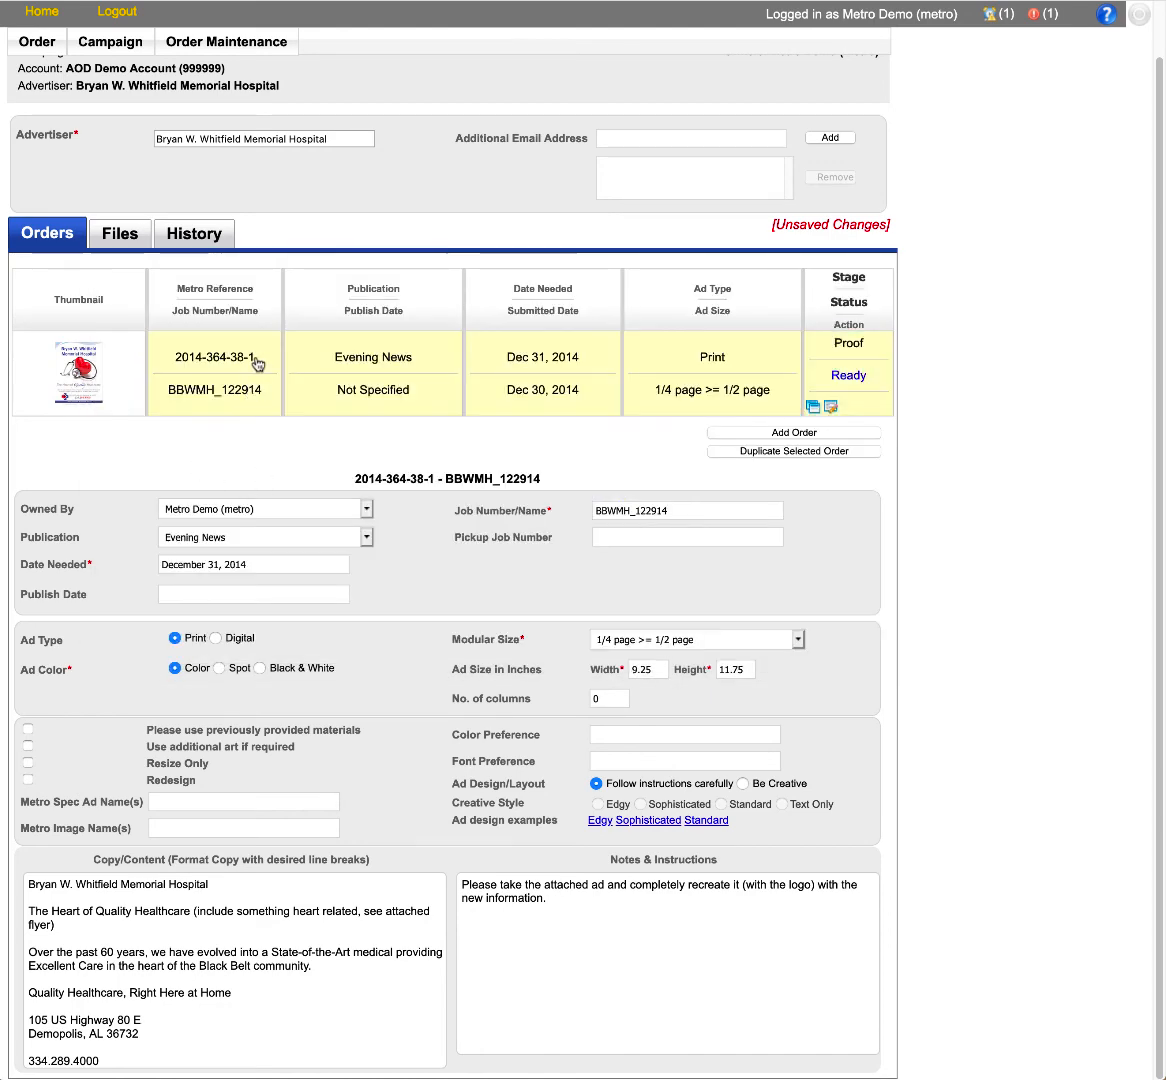
left_click_drag(246, 358, 154, 358)
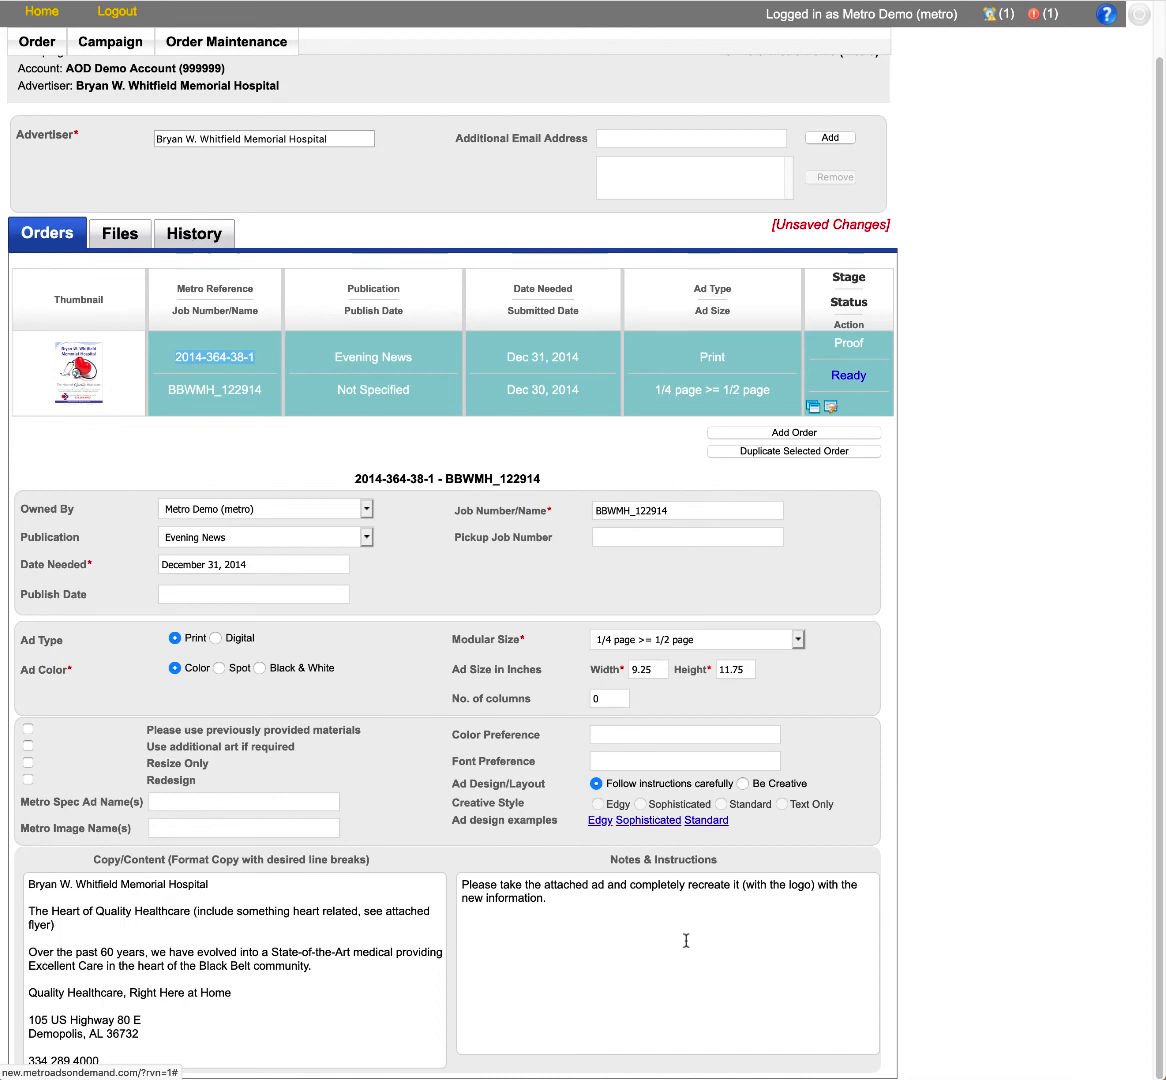
scroll(686, 940, "up", 2)
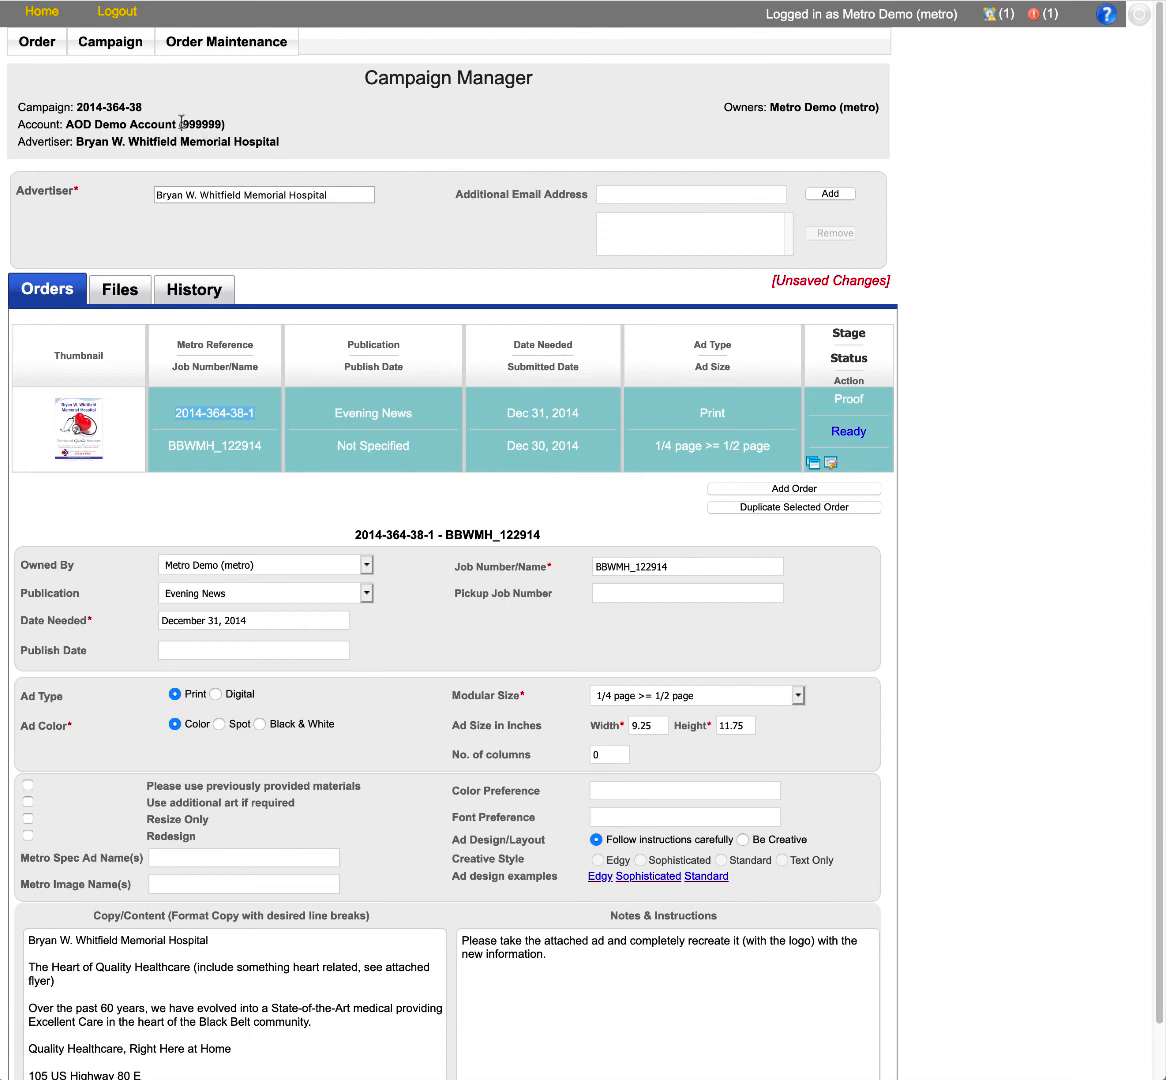
left_click(42, 45)
scroll(443, 265, "down", 1)
scroll(443, 258, "up", 1)
scroll(443, 258, "down", 1)
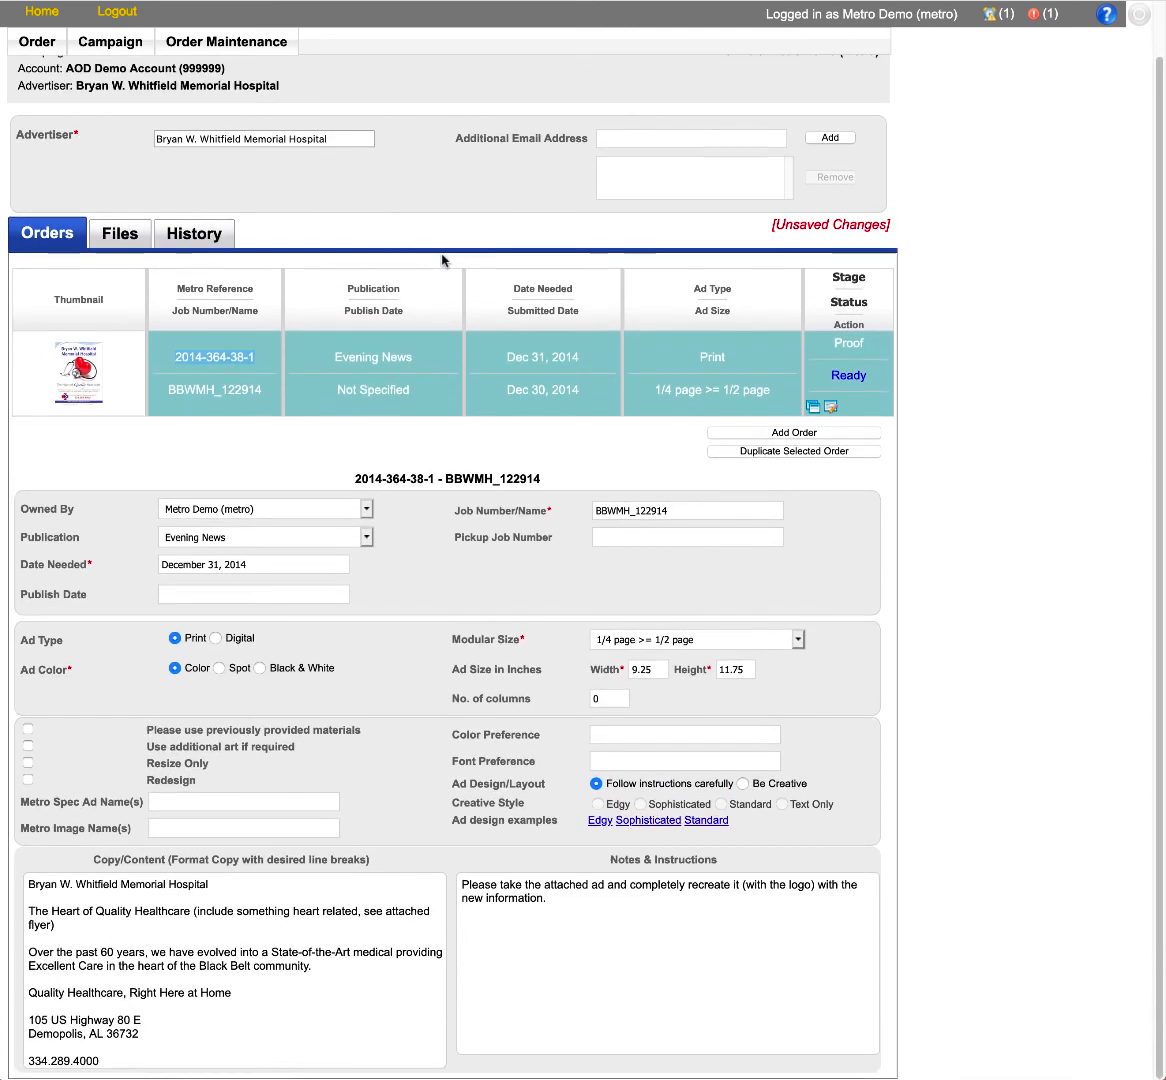
left_click(818, 451)
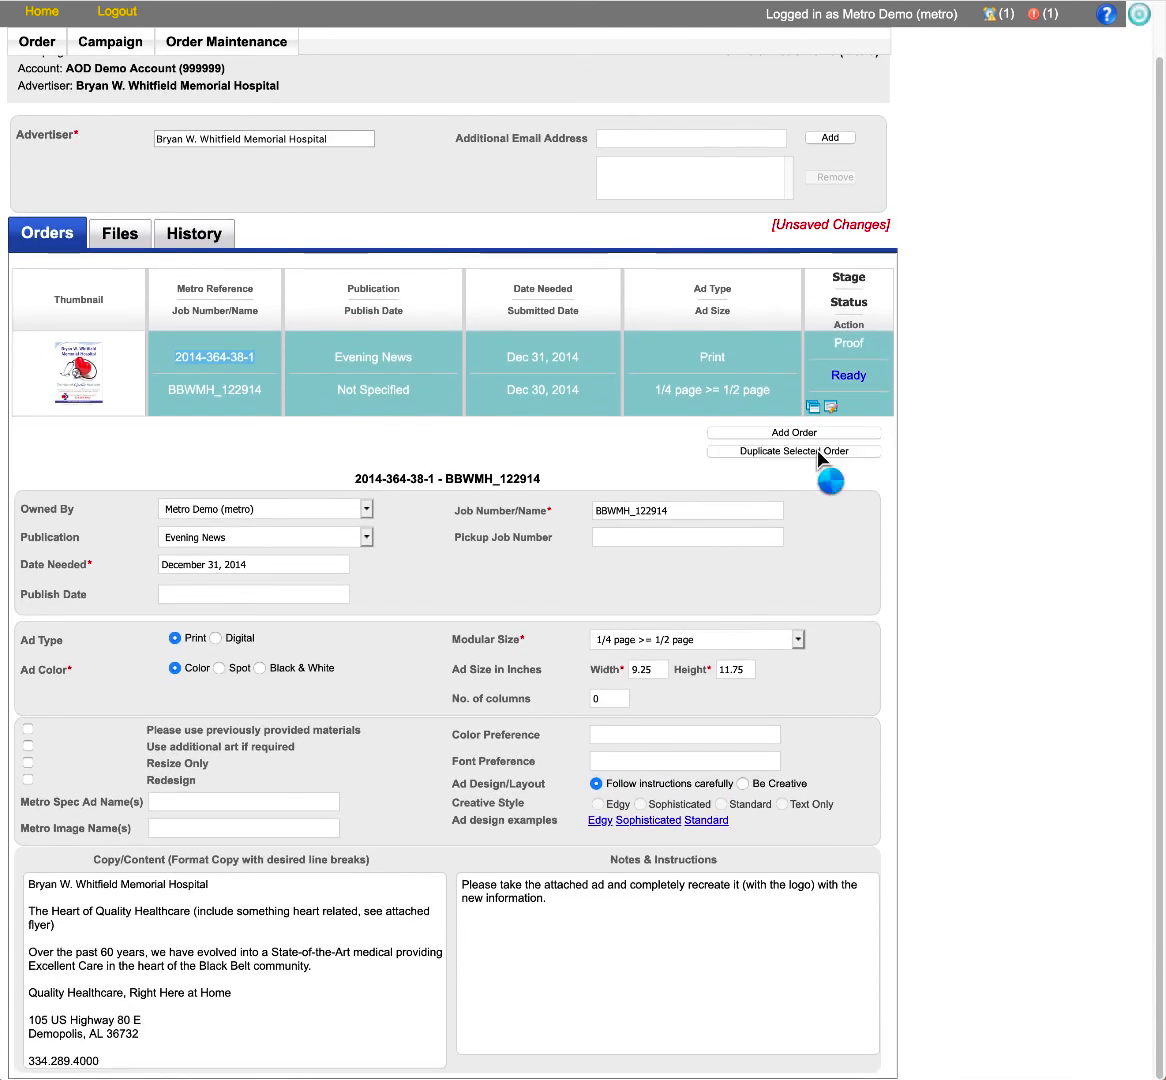